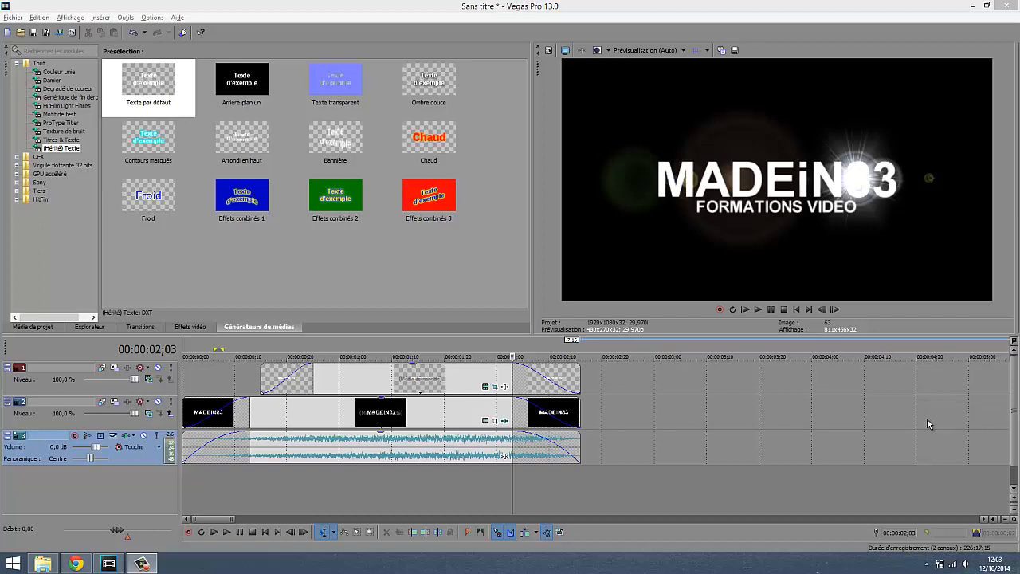
# Play the existing MADEiN83 intro from the start of the timeline
pyautogui.click(746, 310)
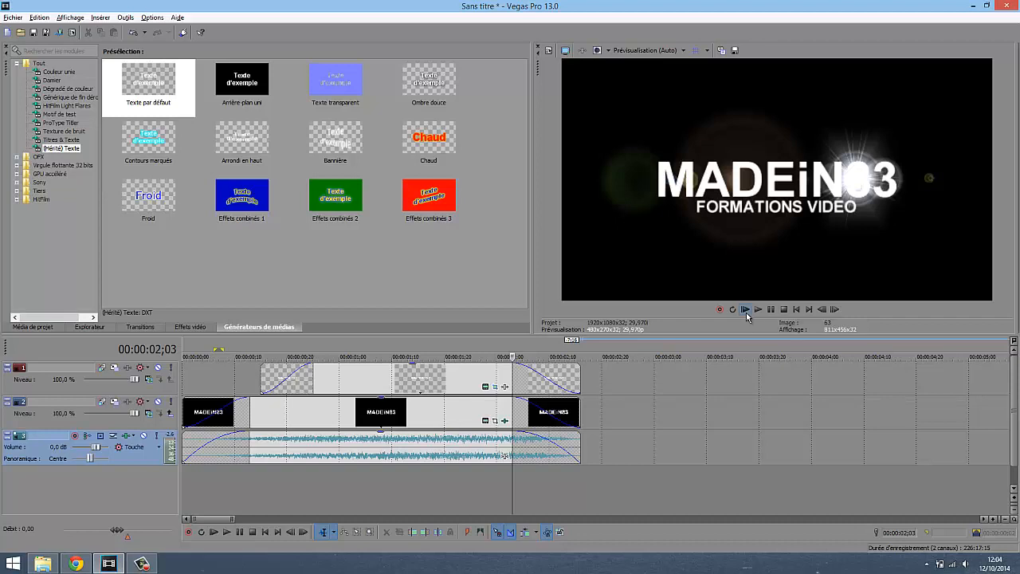
pyautogui.press('F11')
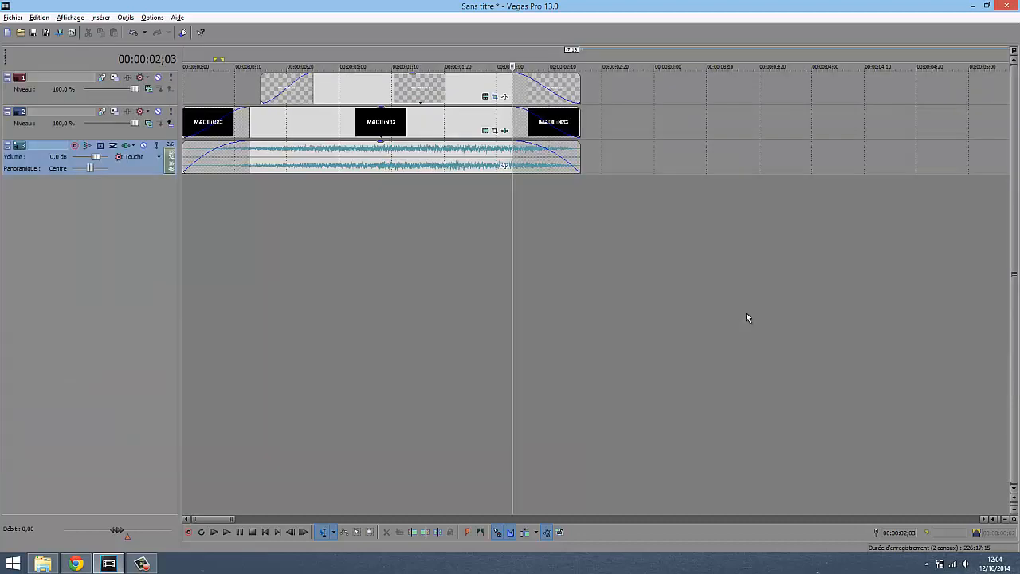
pyautogui.press('F11')
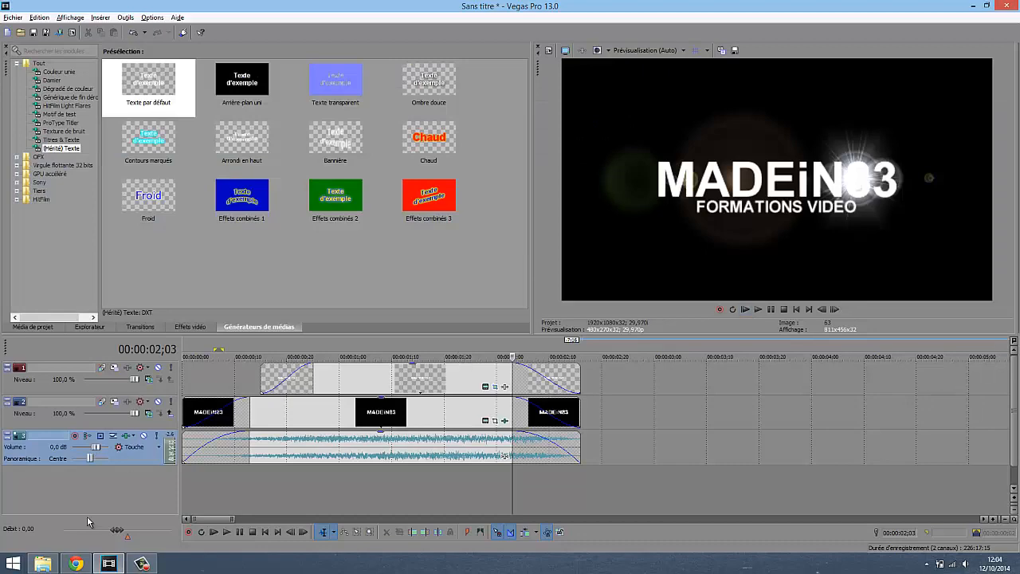
# Open the GFX Pack folder in File Explorer and preview BG Fire.wmv, effet #2.mp4 and fingerprint.avi
pyautogui.click(43, 564)
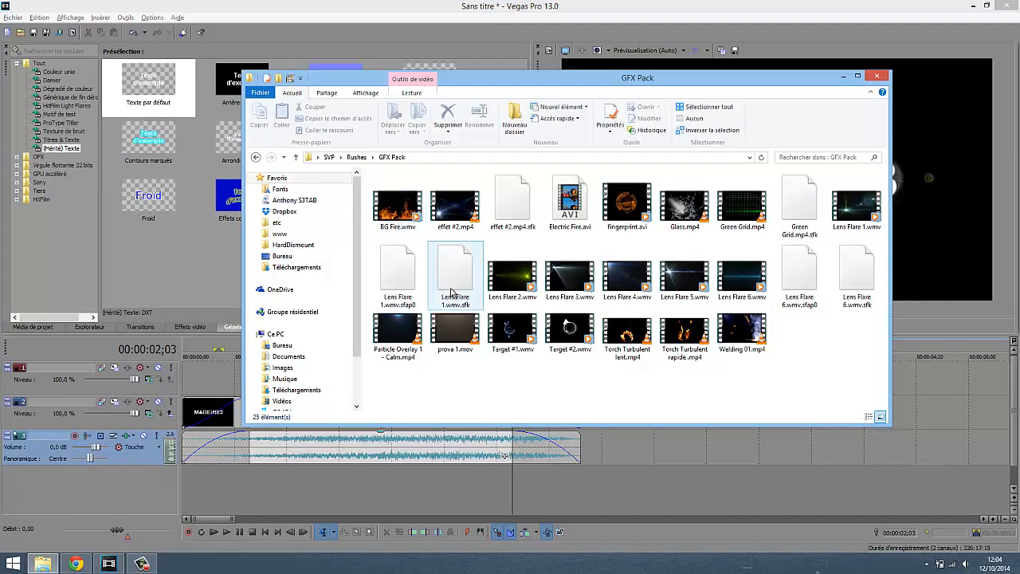
pyautogui.click(393, 225)
pyautogui.doubleClick(393, 225)
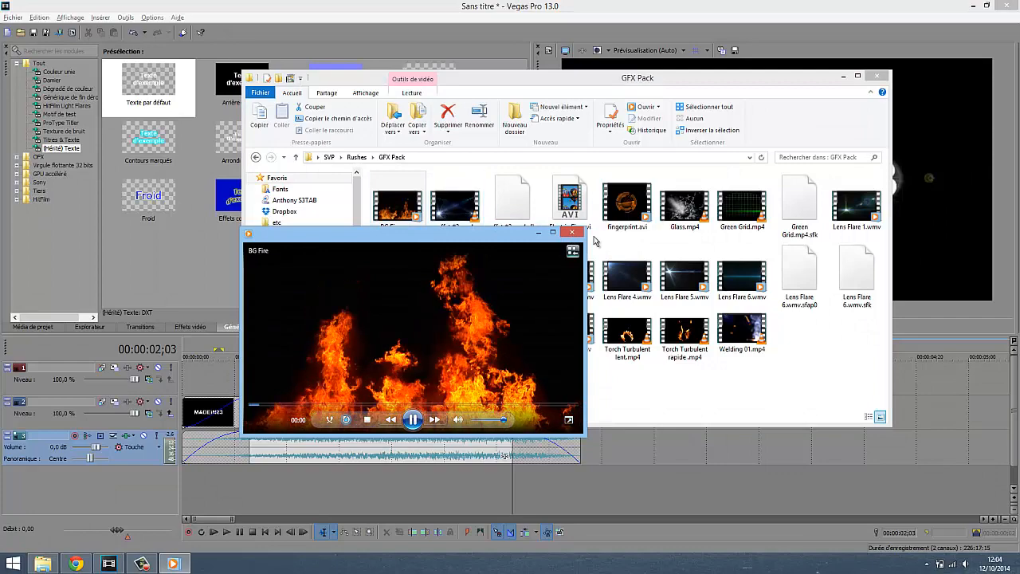
pyautogui.doubleClick(471, 213)
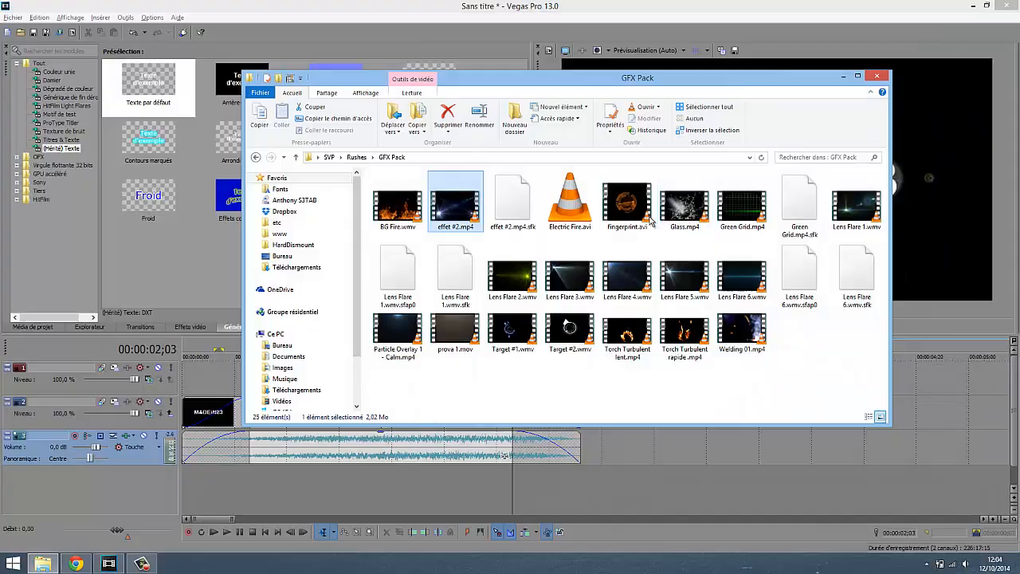
pyautogui.doubleClick(649, 222)
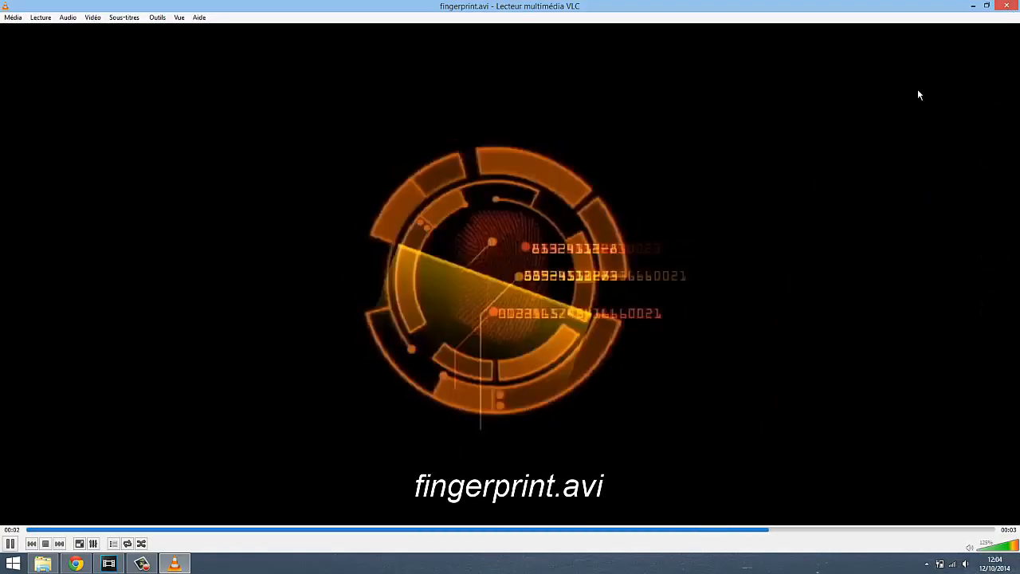
pyautogui.click(1006, 7)
# Preview the clips Glass.mp4, Green Grid.mp4, Target #1.wmv and fingerprint.avi, closing the player after each one
pyautogui.doubleClick(684, 212)
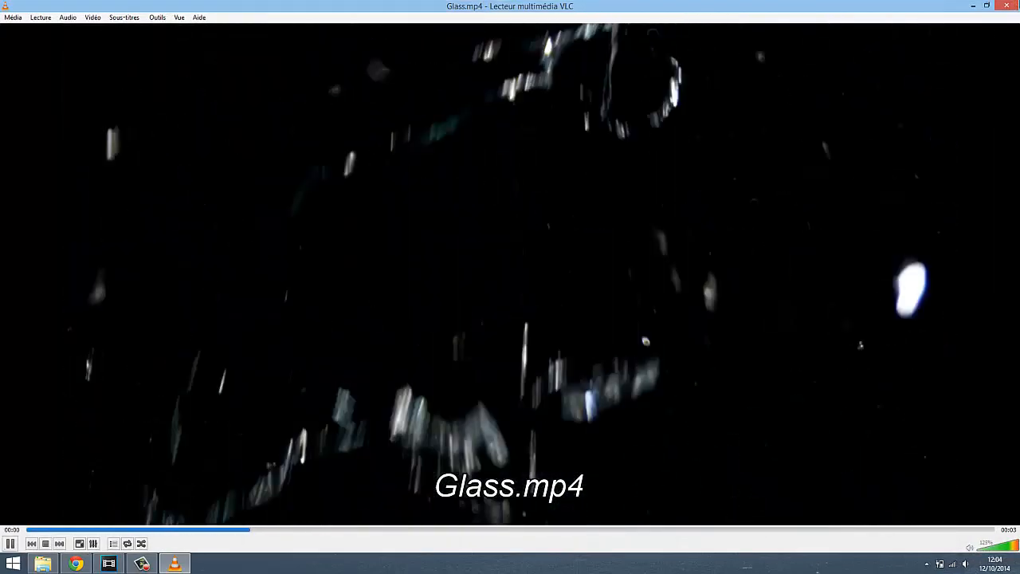
pyautogui.click(1006, 7)
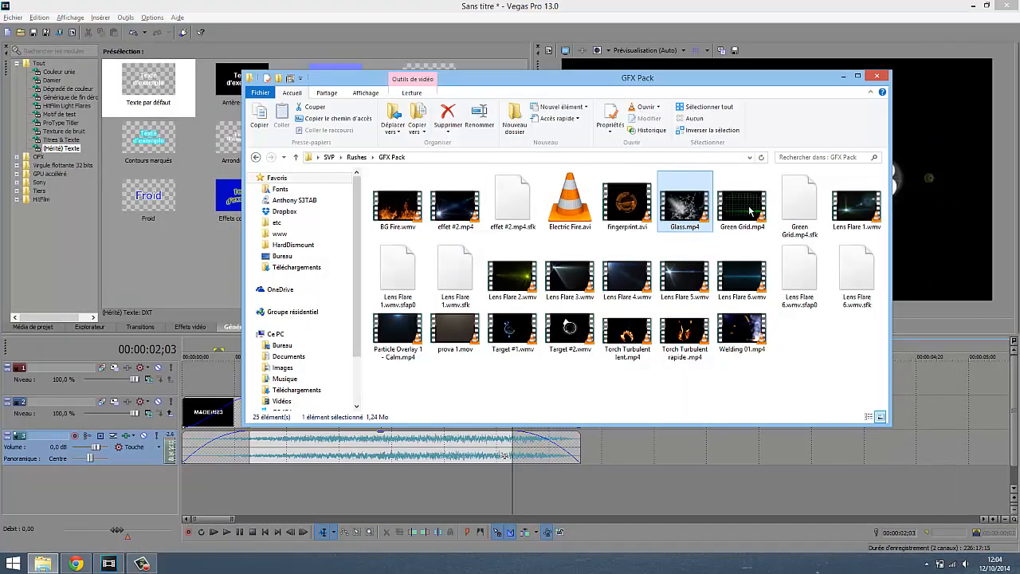
pyautogui.doubleClick(747, 208)
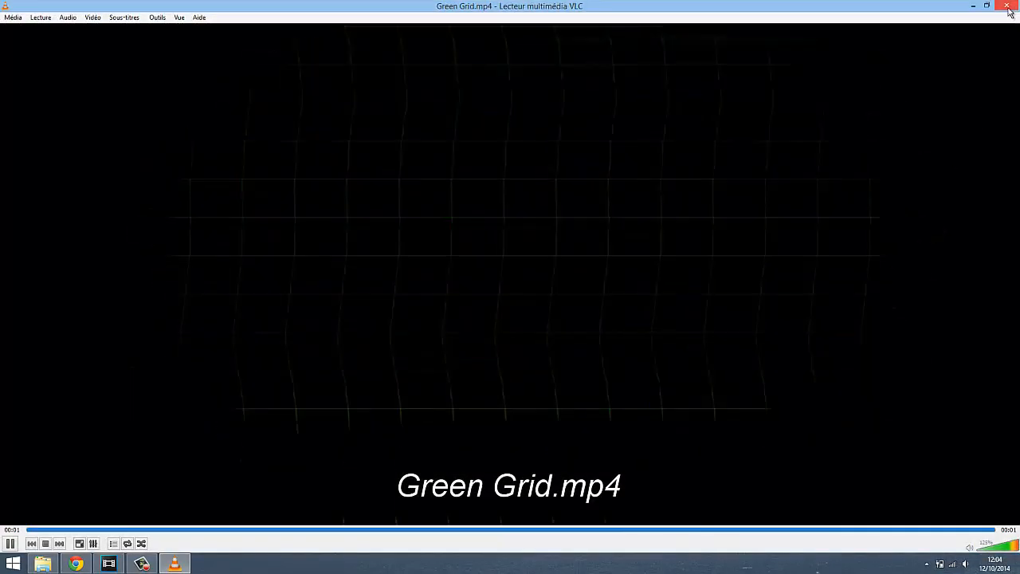
pyautogui.click(1006, 6)
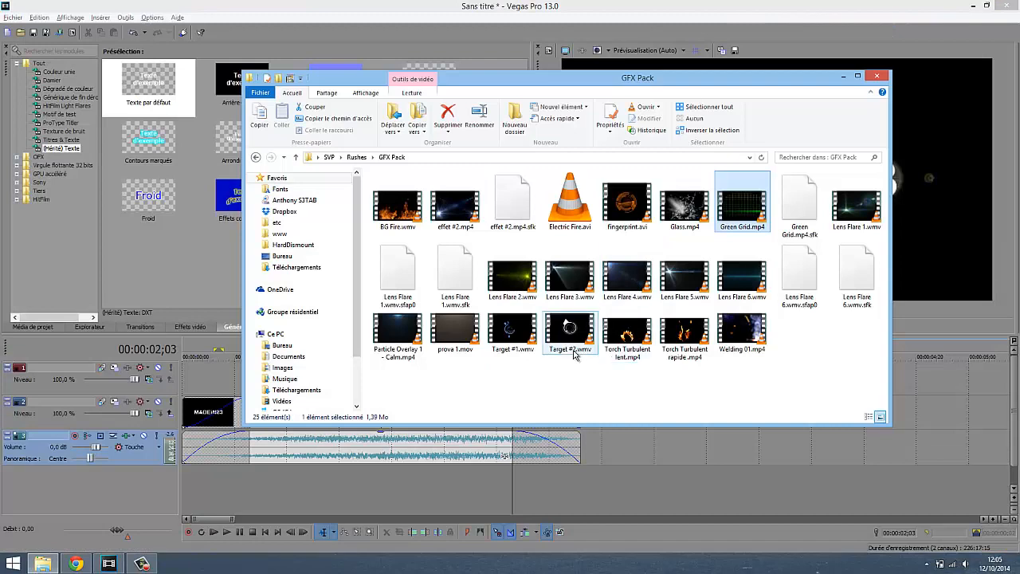
pyautogui.doubleClick(519, 334)
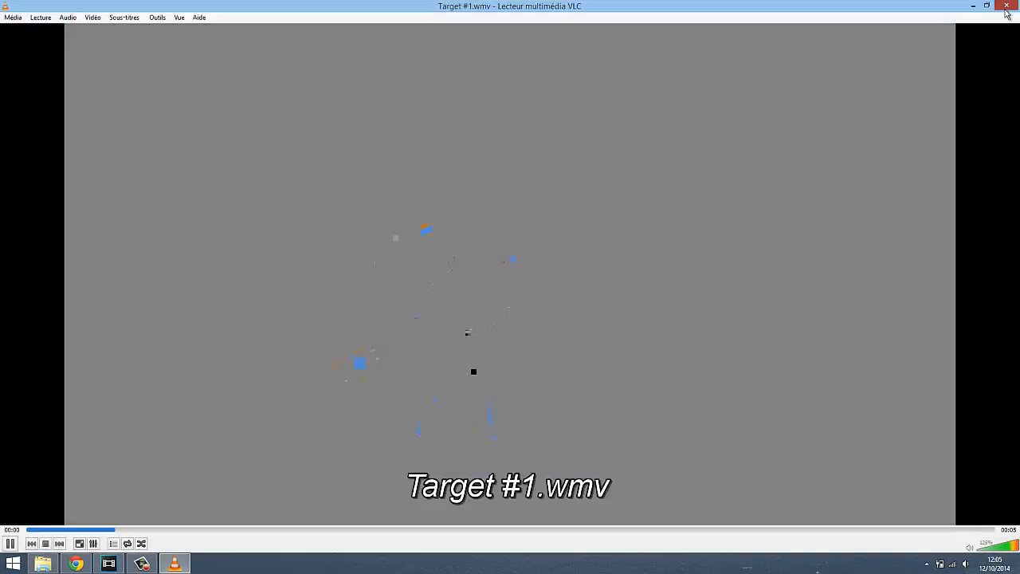
pyautogui.click(1006, 6)
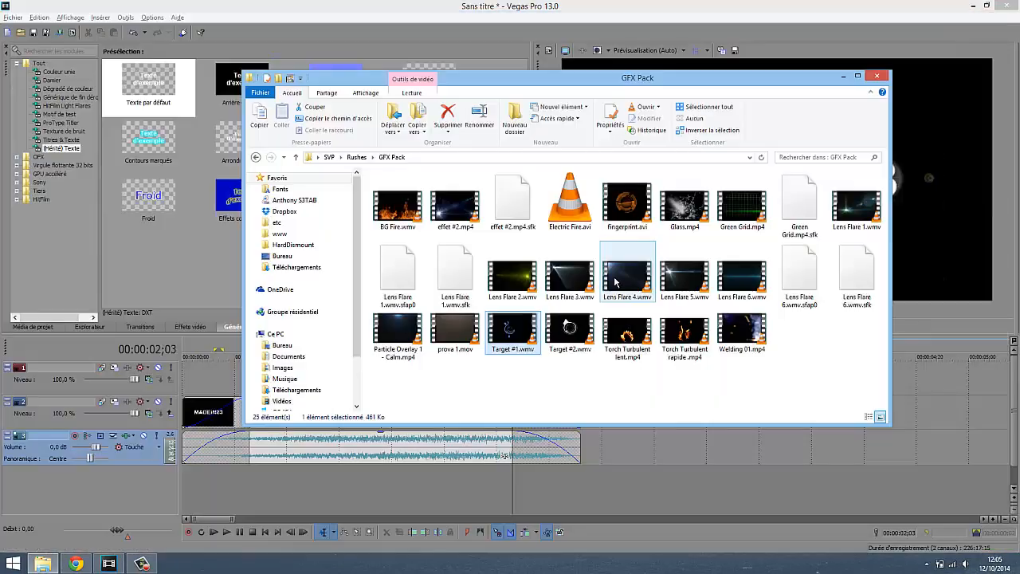
pyautogui.doubleClick(627, 206)
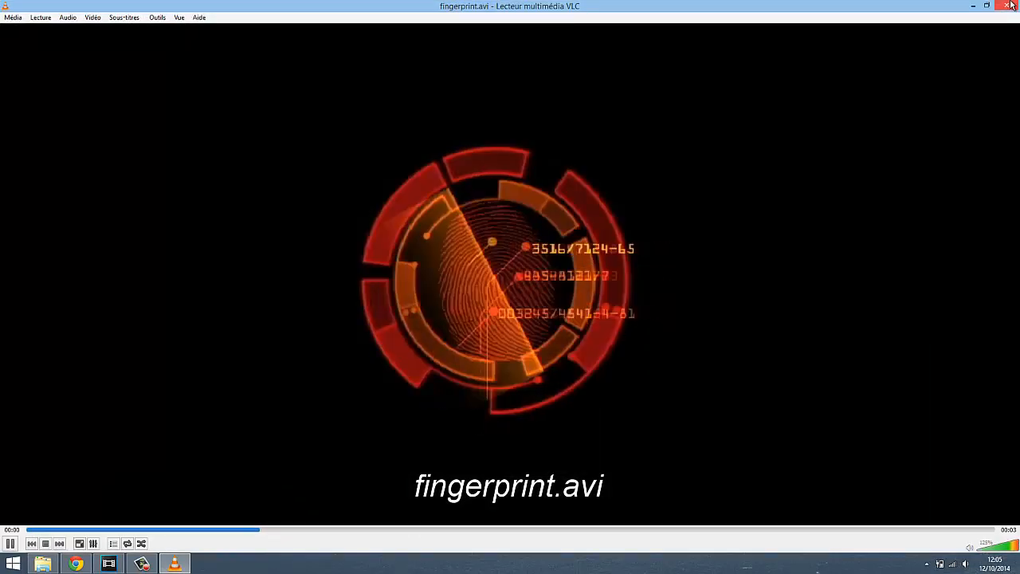
pyautogui.click(1009, 6)
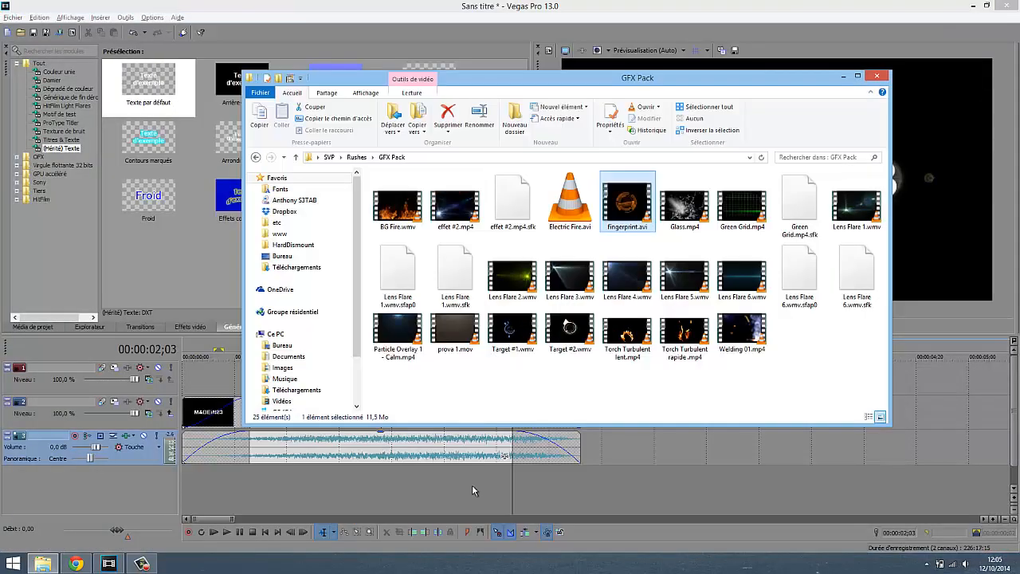
# Return to Vegas Pro and delete the MADEiN83 event from track 2
pyautogui.click(472, 484)
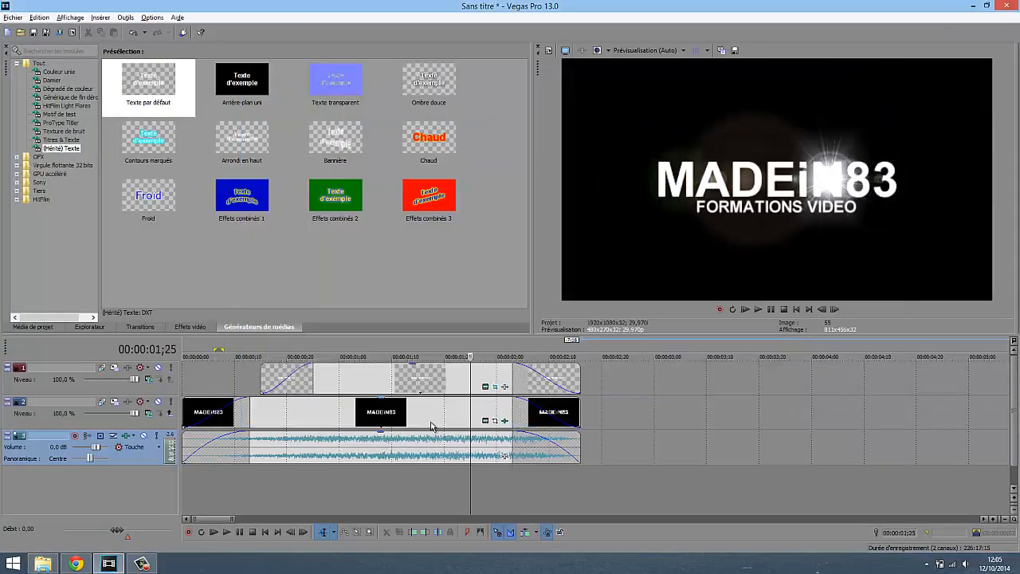
pyautogui.press('pagedown')
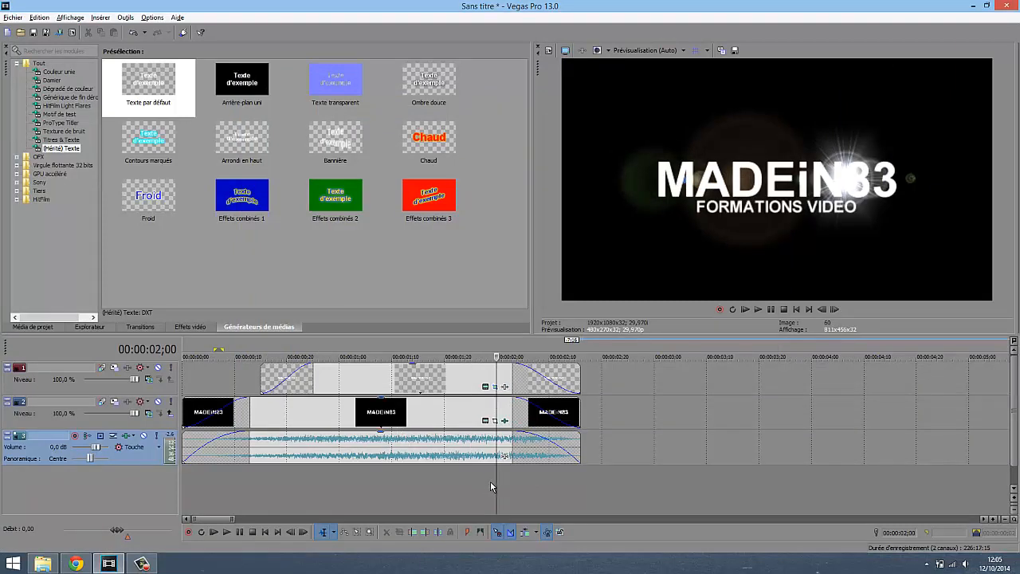
pyautogui.click(414, 410)
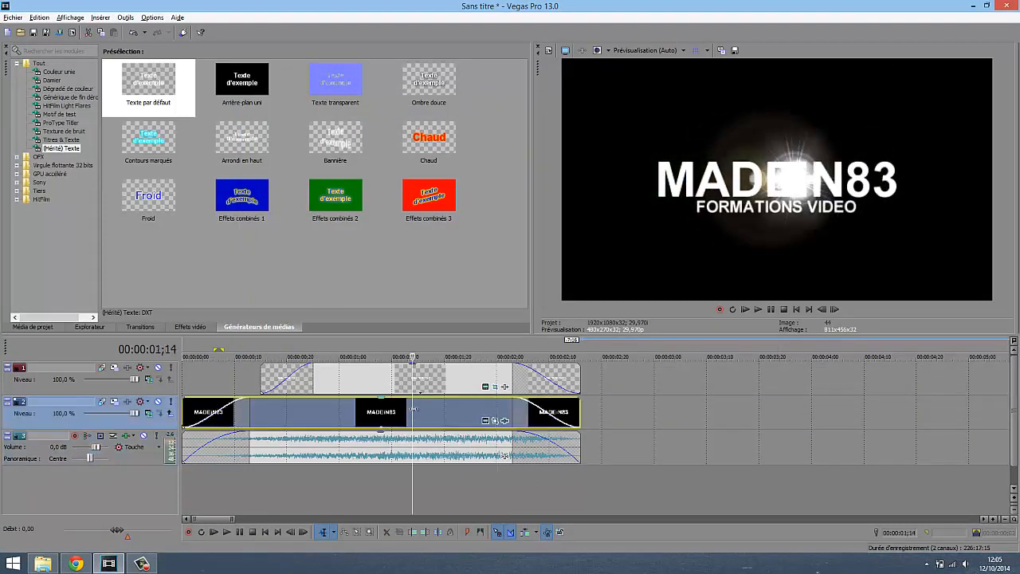
pyautogui.press('Delete')
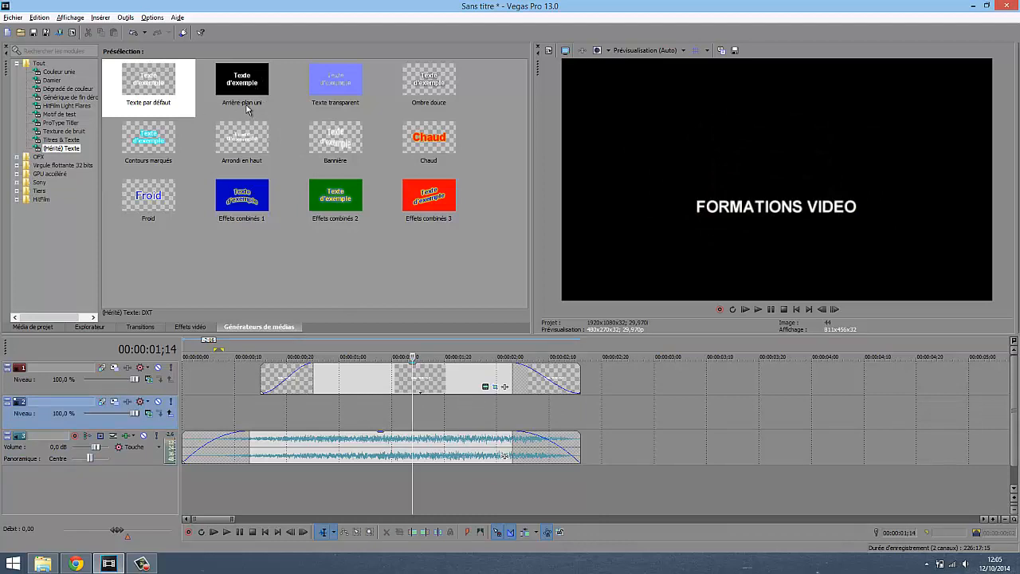
# Add a default legacy text event at the start of track 2 with the text MADEiN83
pyautogui.moveTo(146, 86); pyautogui.dragTo(194, 425)
pyautogui.click(383, 250)
pyautogui.hotkey('ctrl', 'a')
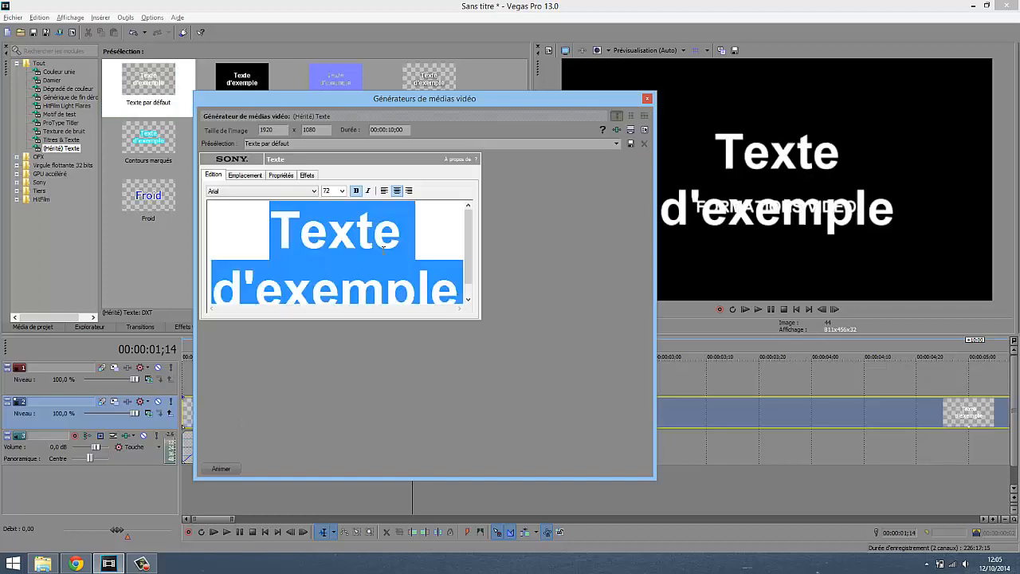
pyautogui.write('MADEiiN')
pyautogui.press('BackSpace')
pyautogui.press('BackSpace')
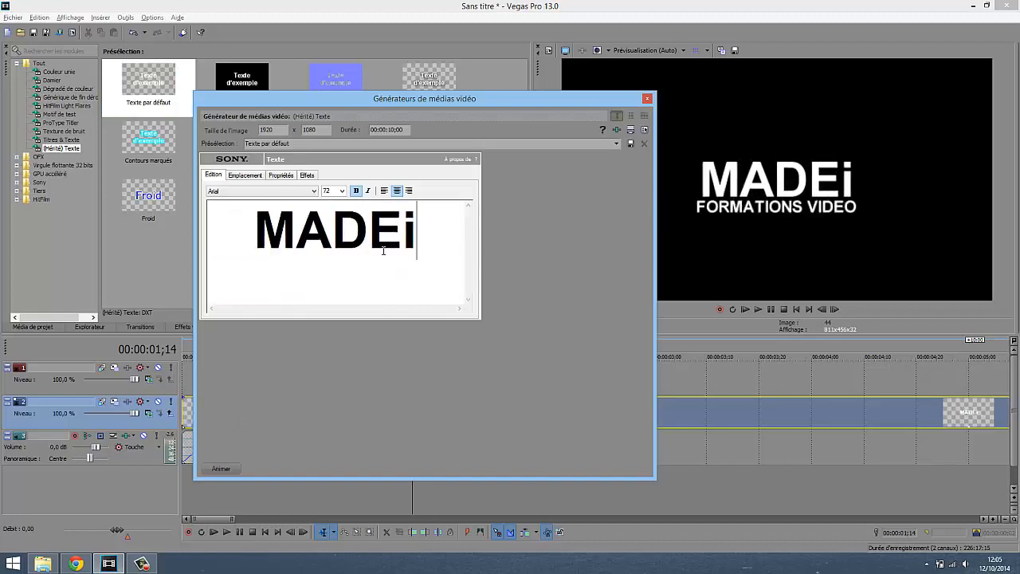
pyautogui.write('N83')
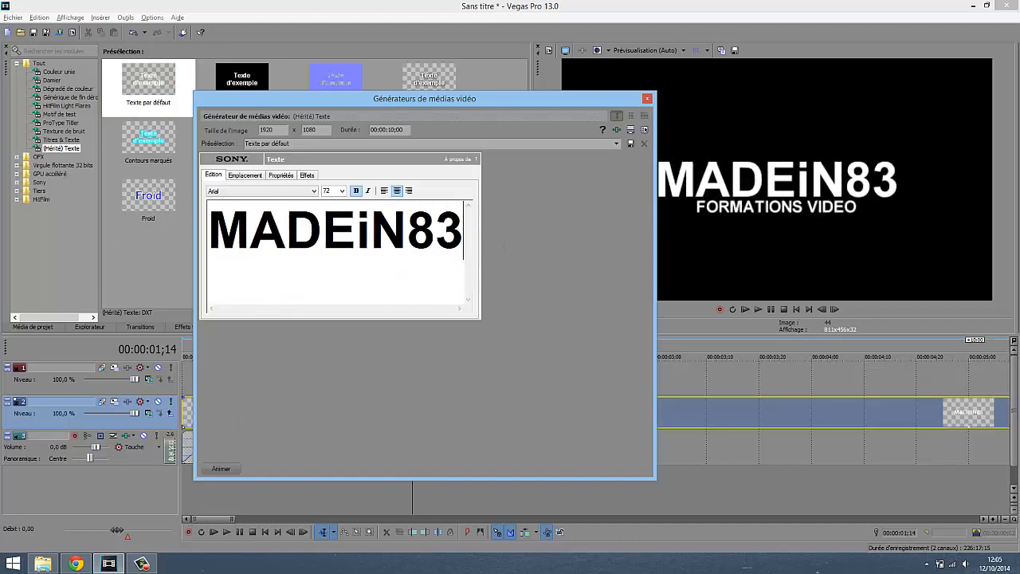
pyautogui.click(647, 98)
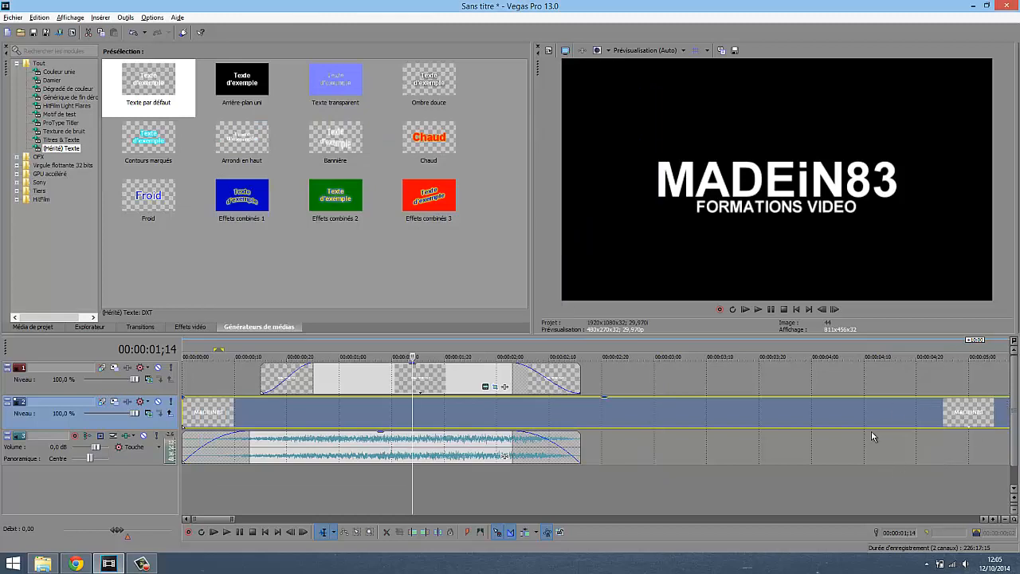
# Trim the new MADEiN83 text event to end with the events on the other tracks, and play back the titles
pyautogui.scroll(-3, 794, 425)
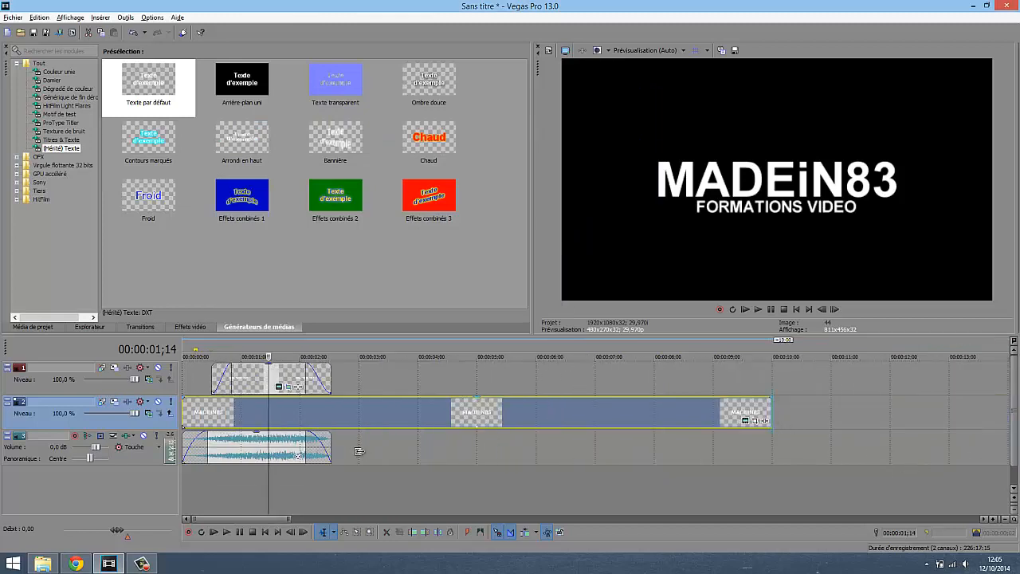
pyautogui.moveTo(770, 414); pyautogui.dragTo(330, 415)
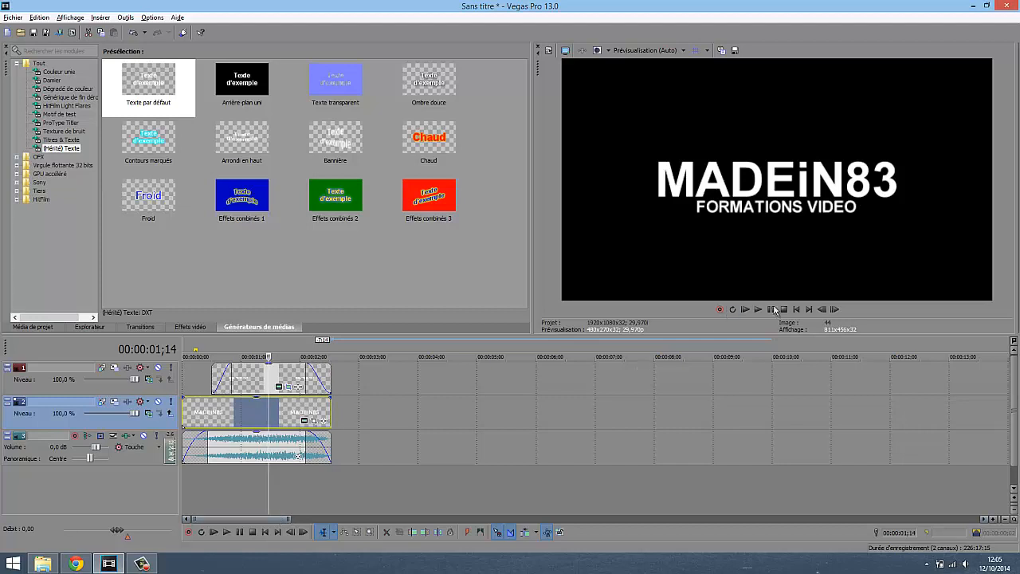
pyautogui.click(746, 310)
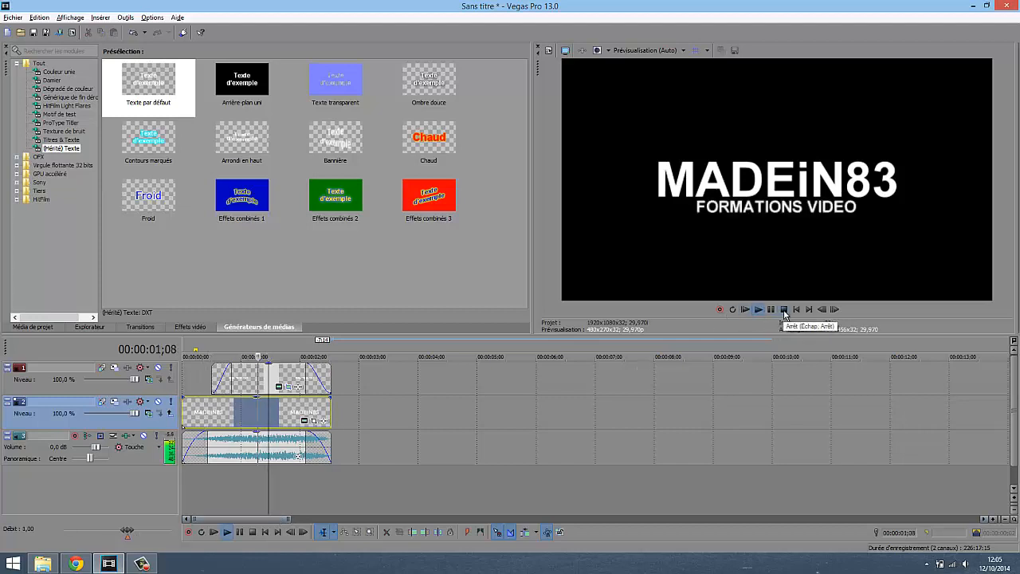
pyautogui.click(784, 310)
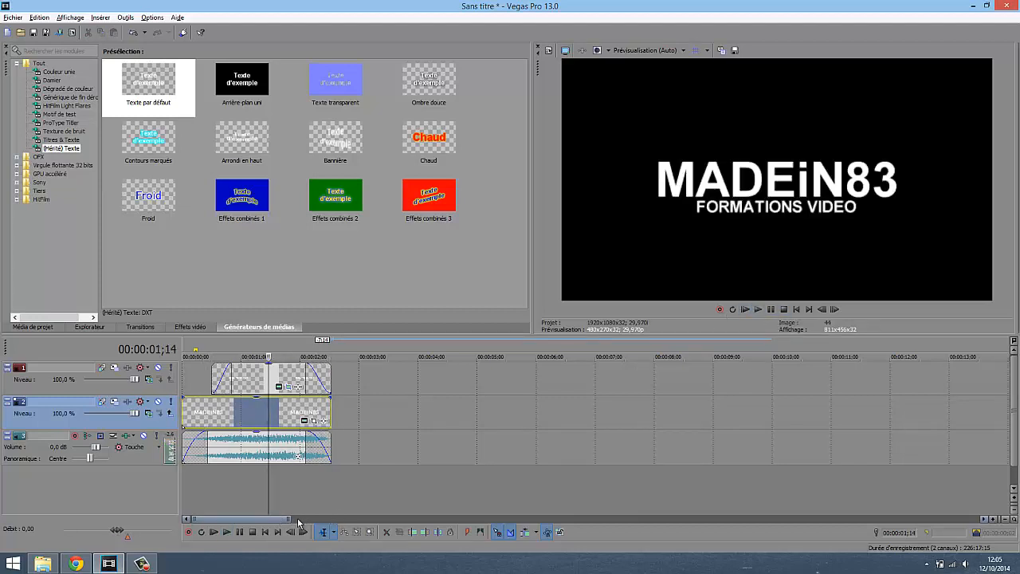
pyautogui.scroll(3, 300, 498)
pyautogui.scroll(2, 300, 495)
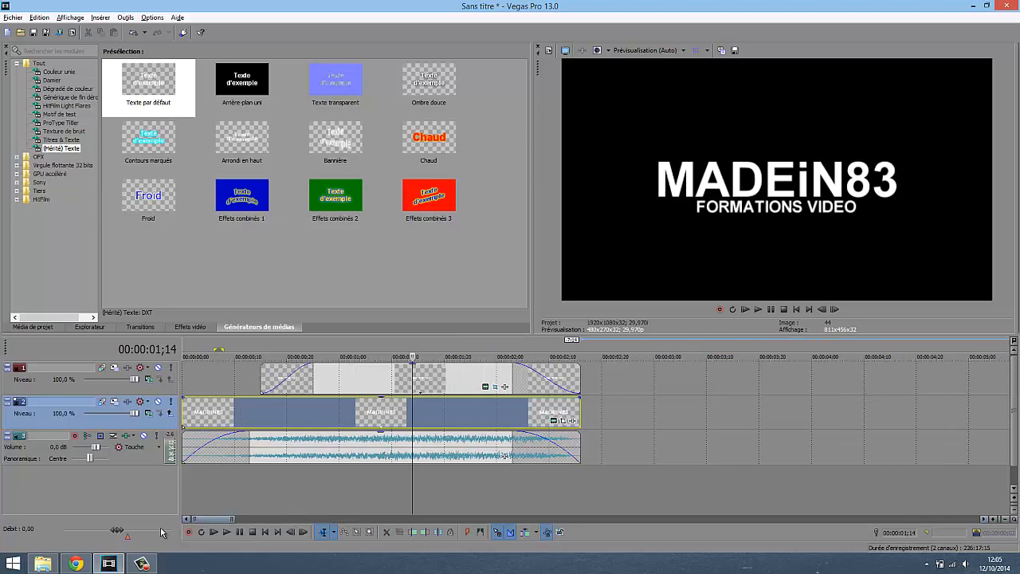
# Place fingerprint.avi from the GFX Pack folder on a new track below the audio at the timeline start, trimmed to end with the titles
pyautogui.click(43, 564)
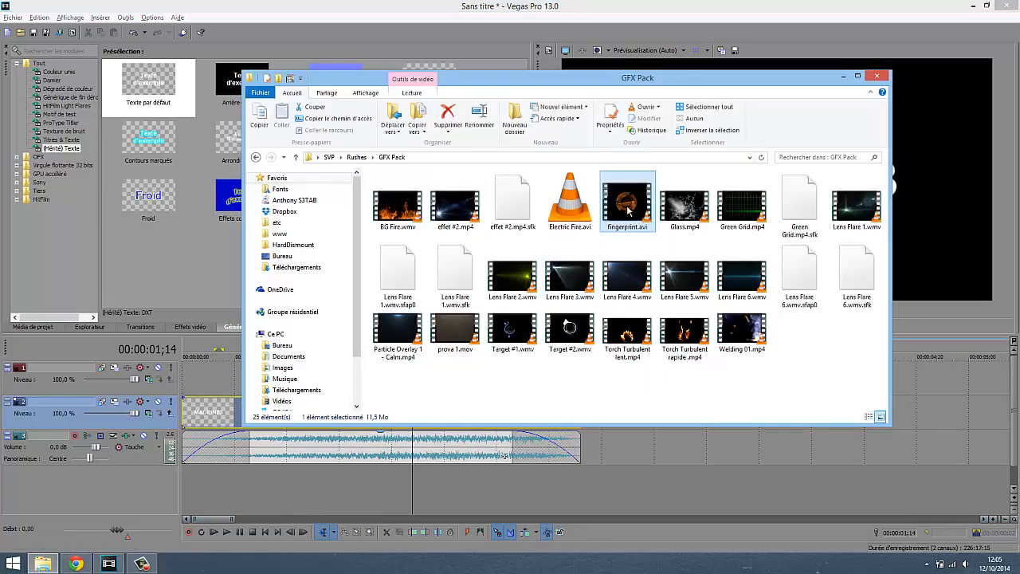
pyautogui.moveTo(628, 210); pyautogui.dragTo(185, 495)
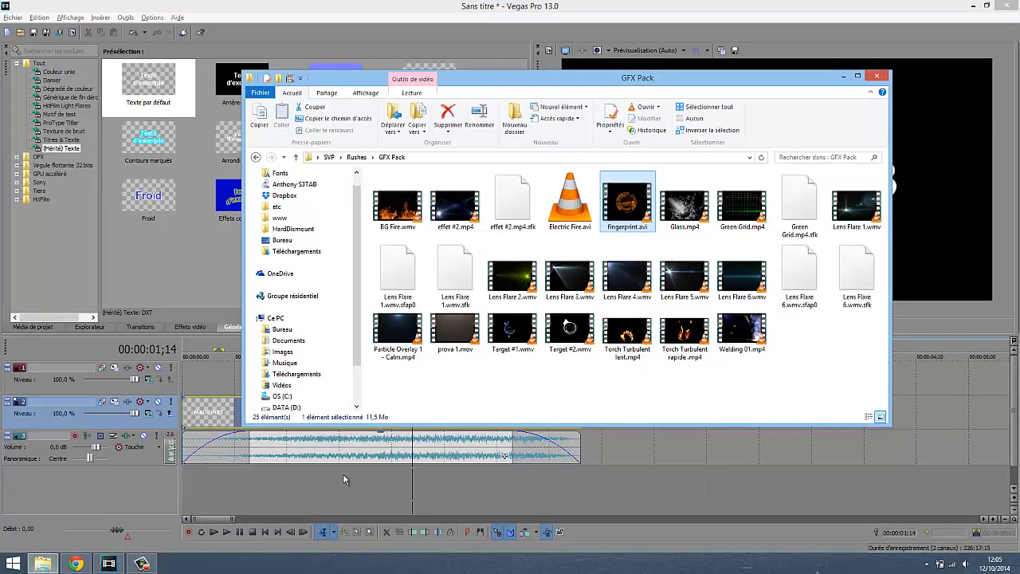
pyautogui.moveTo(343, 478); pyautogui.dragTo(324, 484)
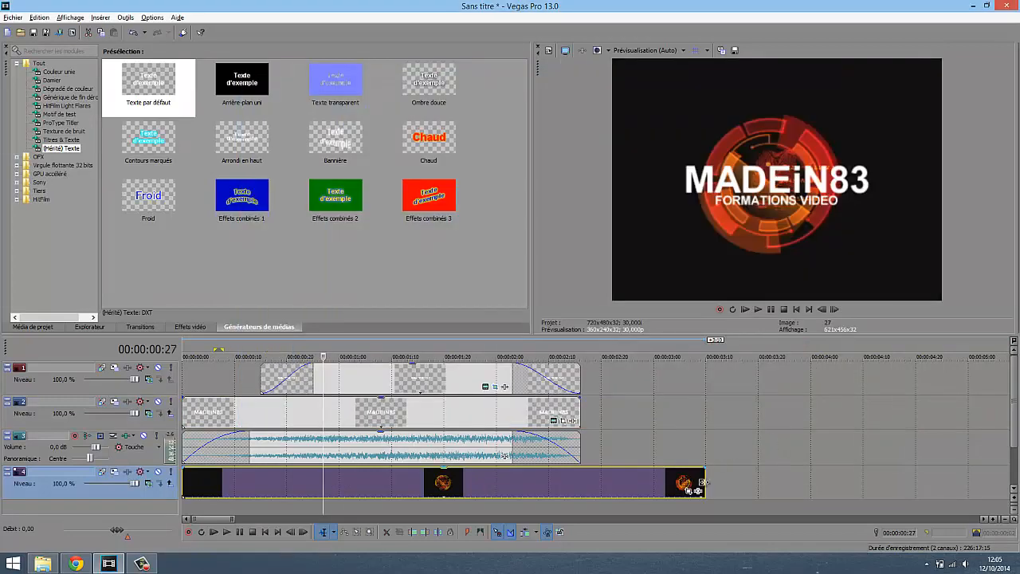
pyautogui.moveTo(701, 483); pyautogui.dragTo(578, 482)
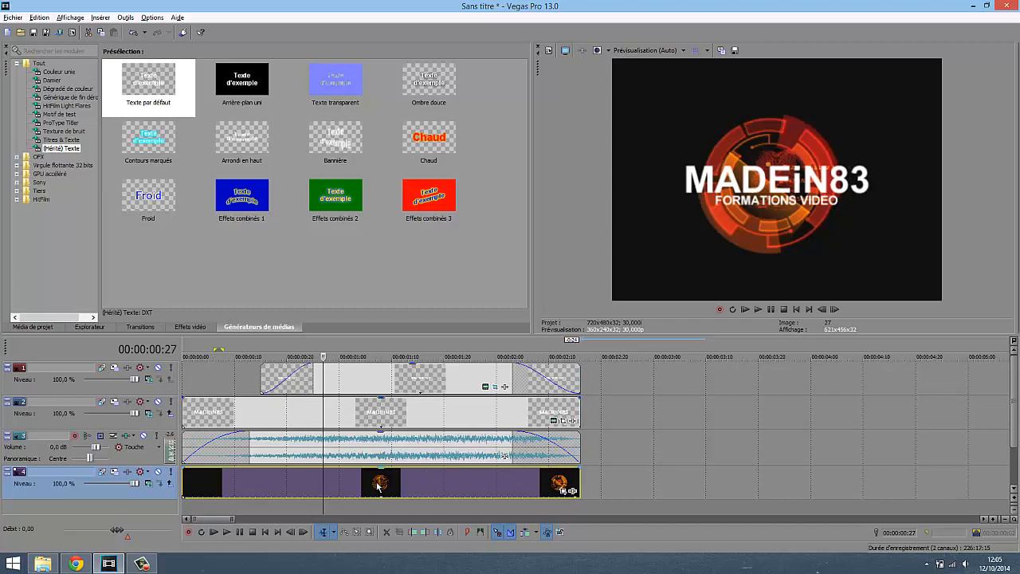
# Play the titles over the fingerprint background and return to the GFX Pack folder
pyautogui.click(748, 310)
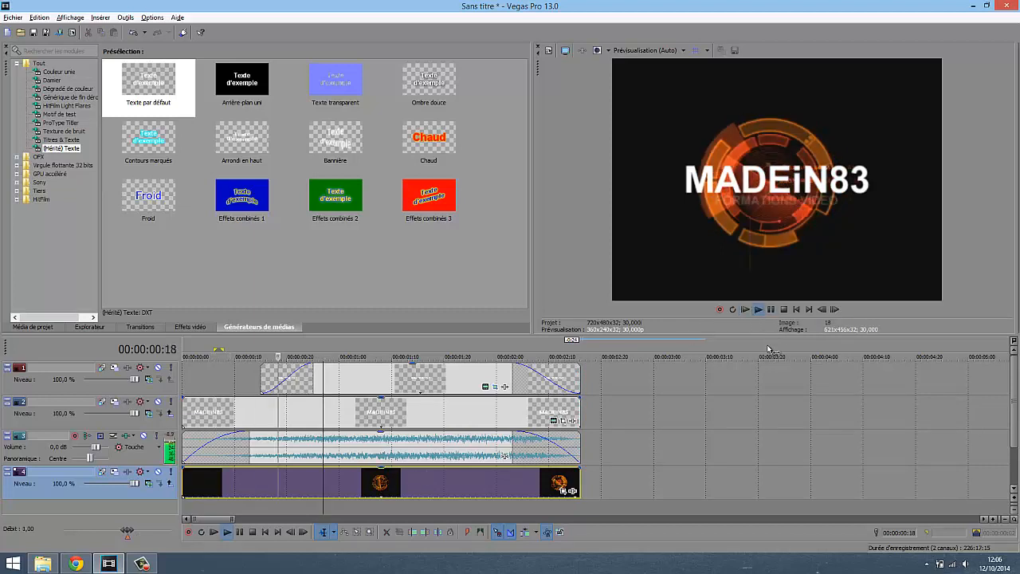
pyautogui.press('space')
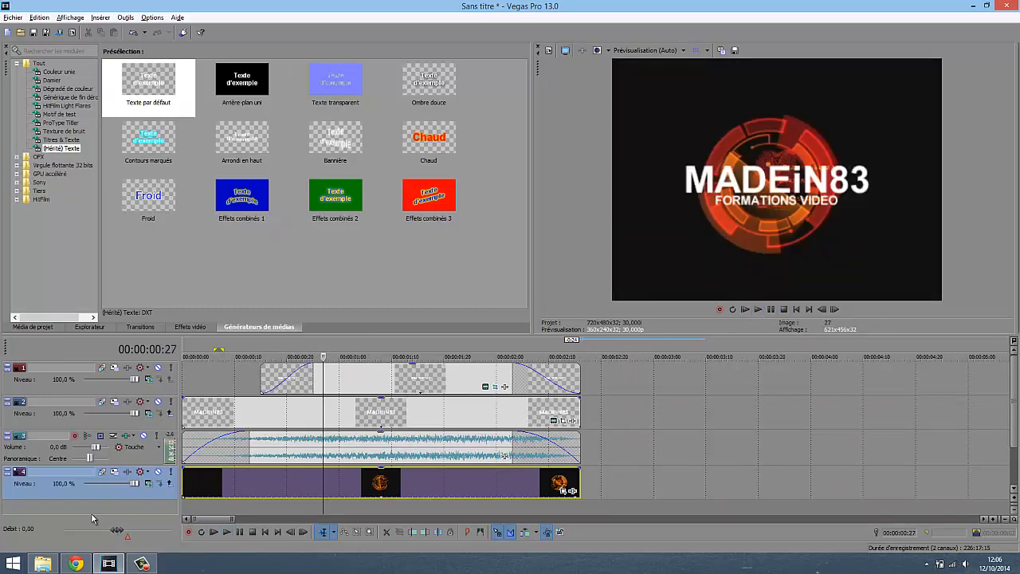
pyautogui.moveTo(43, 563)
pyautogui.click(74, 494)
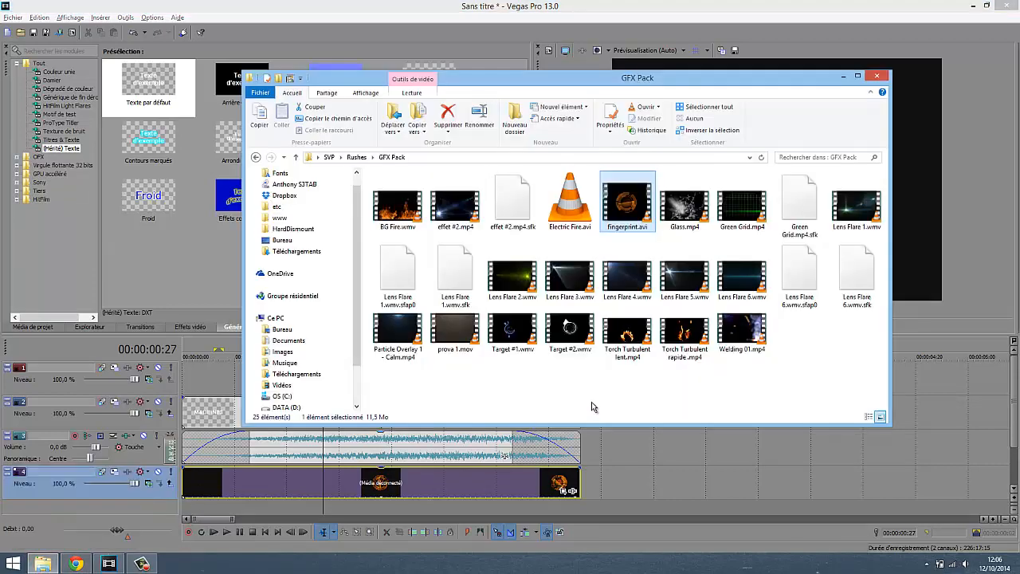
# Inspect the titles over the fingerprint background around 00:00:01:28, and preview Green Grid.mp4 from the GFX Pack folder
pyautogui.click(744, 462)
pyautogui.click(533, 455)
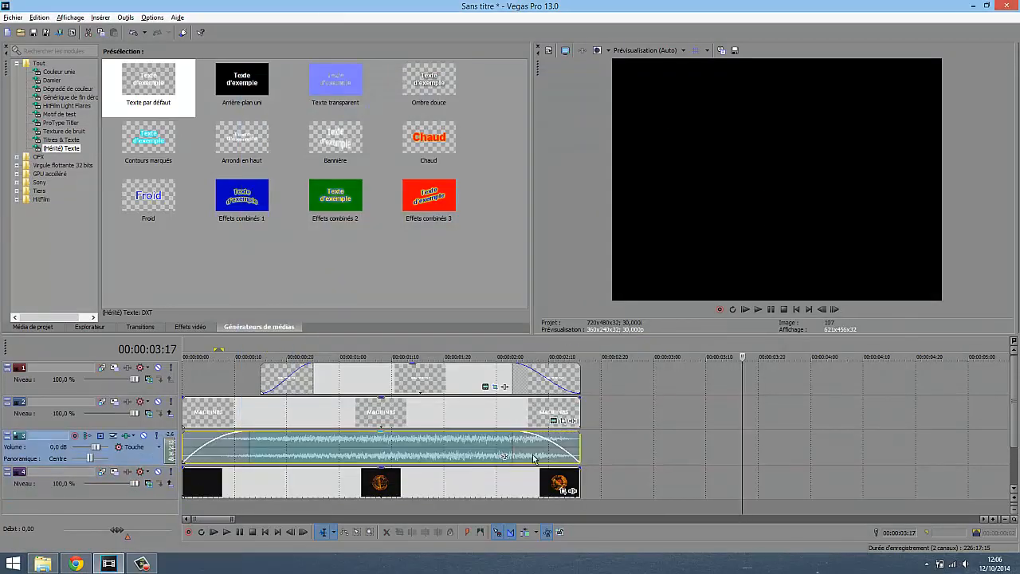
pyautogui.click(486, 492)
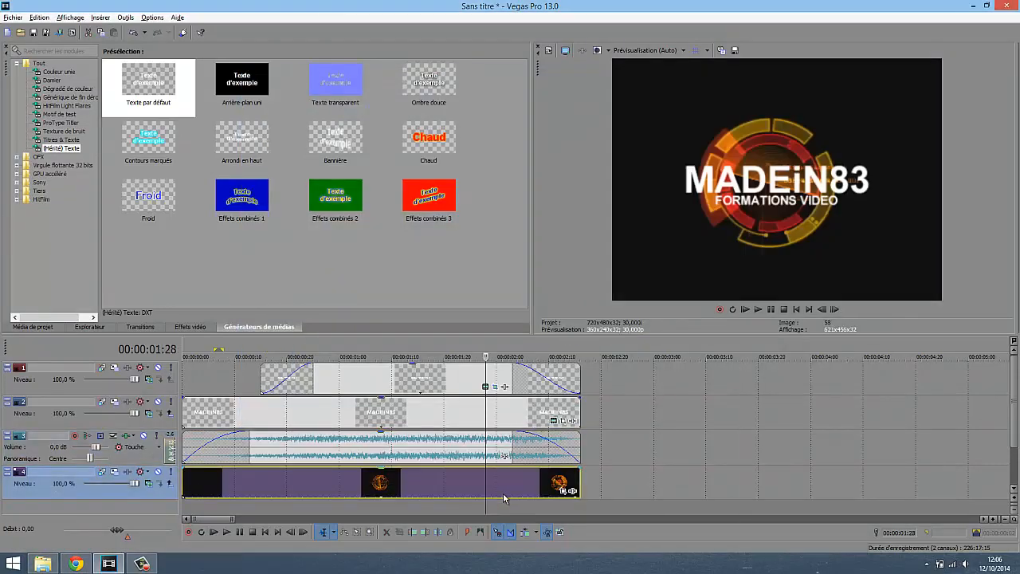
pyautogui.click(43, 566)
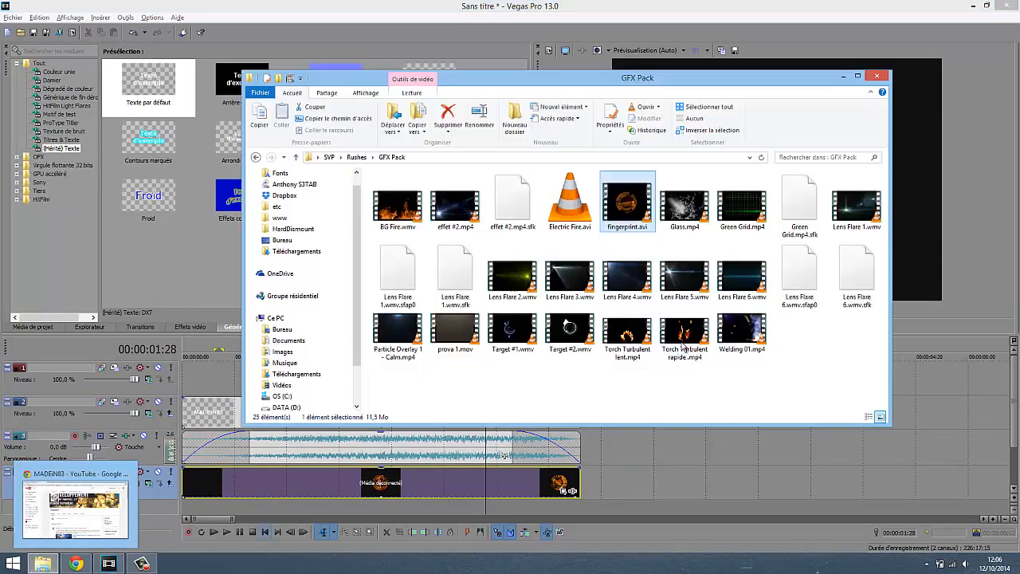
pyautogui.doubleClick(751, 210)
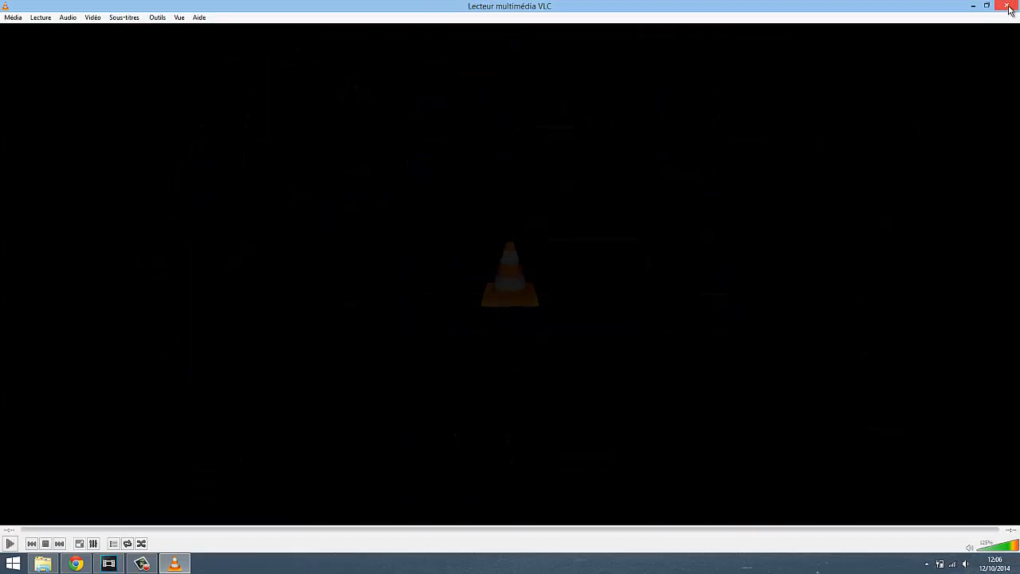
pyautogui.click(1017, 4)
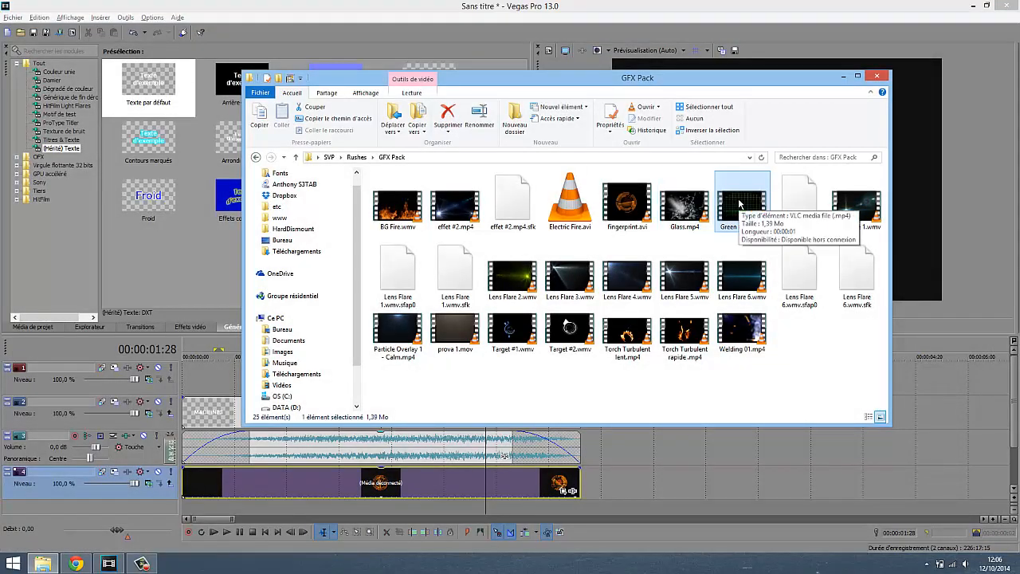
# Place Green Grid.mp4 from the GFX Pack folder on a new top track at the timeline start, and delete its audio event and audio track
pyautogui.moveTo(750, 203); pyautogui.dragTo(191, 360)
pyautogui.click(189, 381)
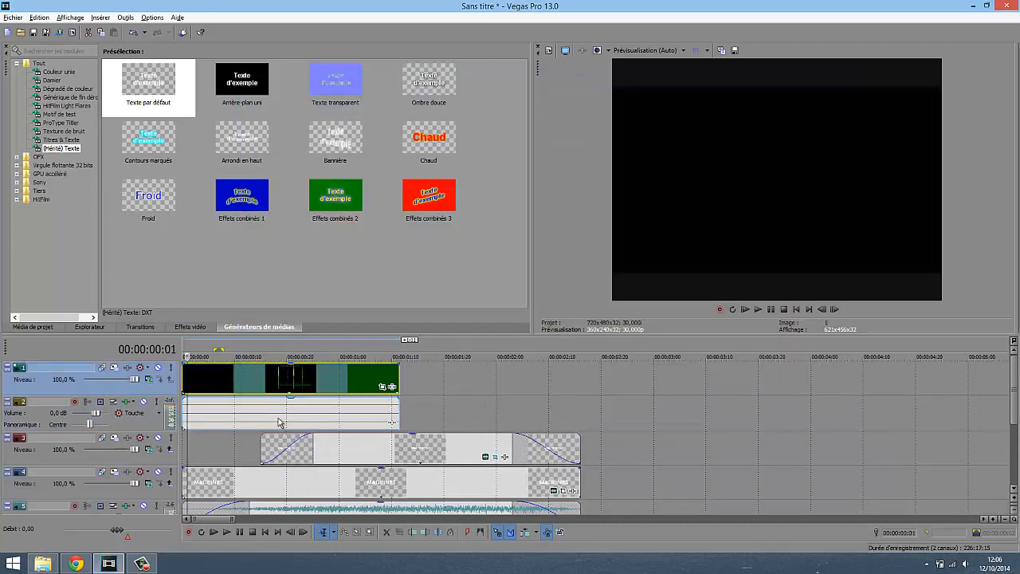
pyautogui.click(276, 418)
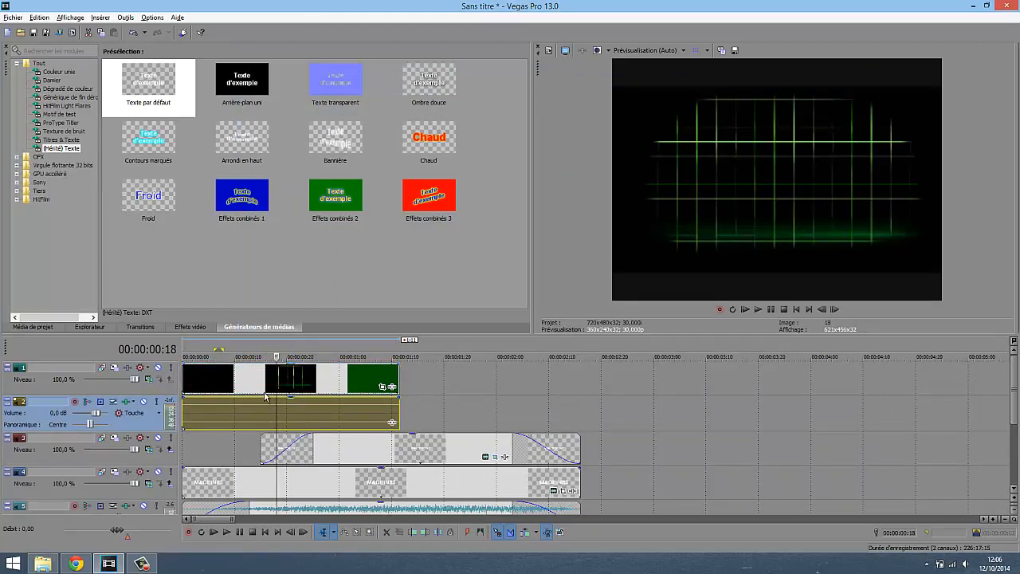
pyautogui.click(247, 410)
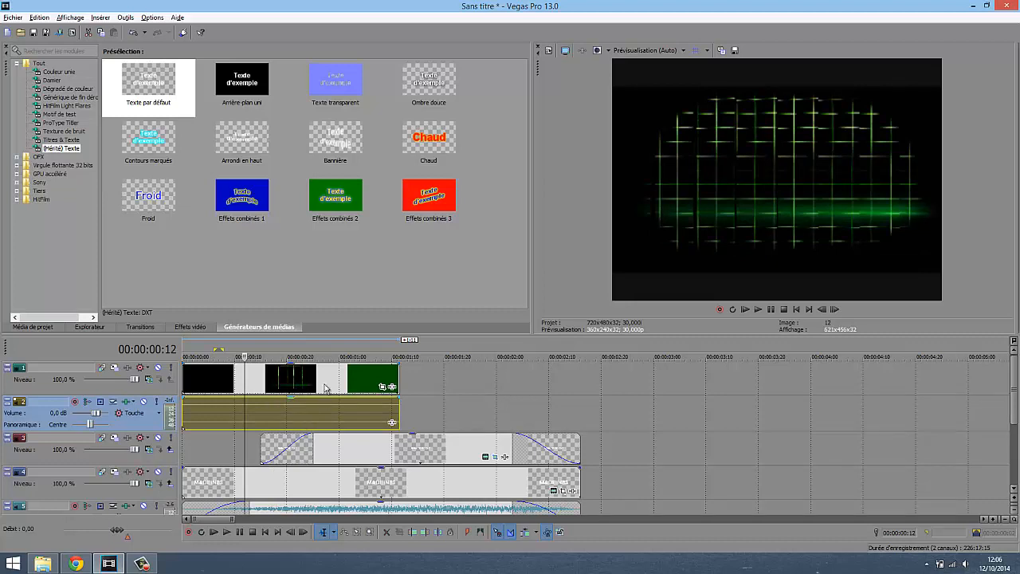
pyautogui.moveTo(386, 418); pyautogui.dragTo(121, 426)
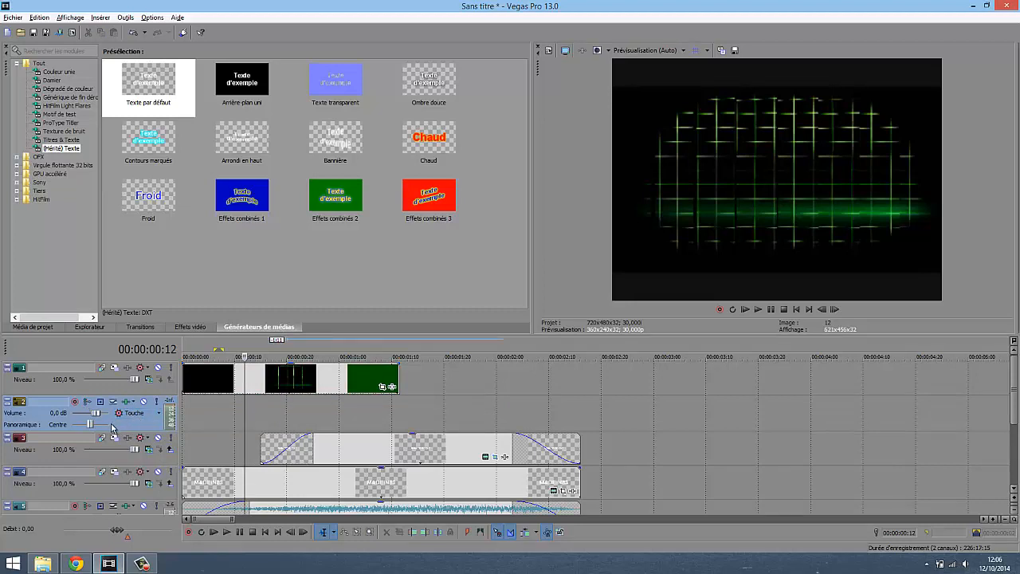
pyautogui.press('Delete')
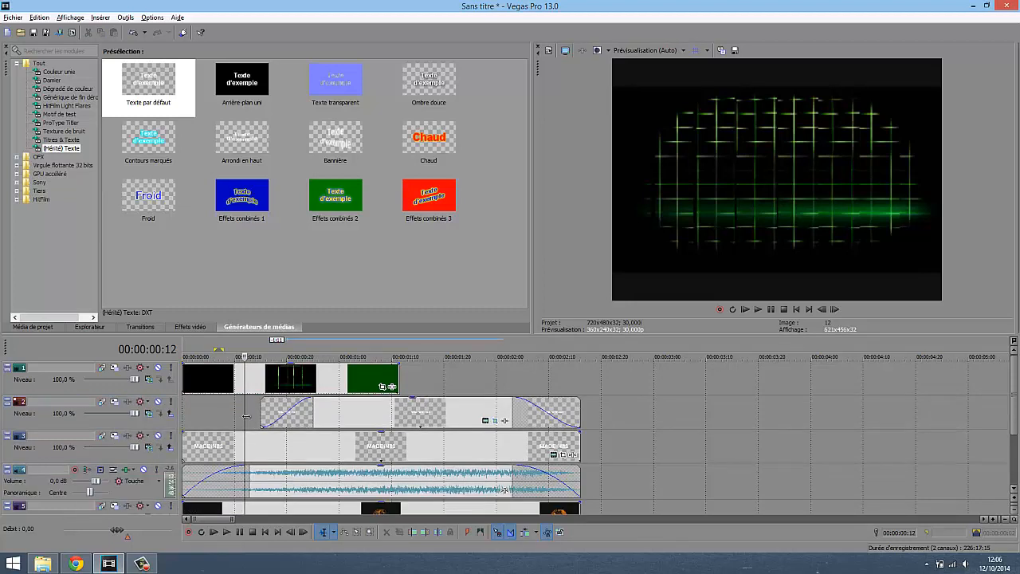
# Extend the Green Grid event to end with the titles, and play back the intro
pyautogui.click(332, 381)
pyautogui.scroll(-2, 386, 381)
pyautogui.scroll(1, 386, 378)
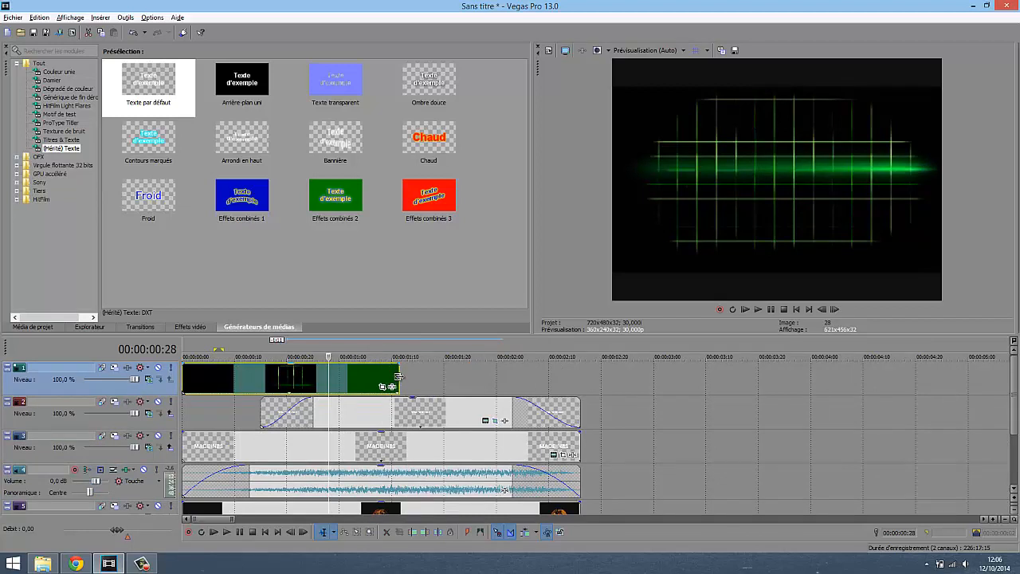
pyautogui.moveTo(410, 376); pyautogui.dragTo(582, 381)
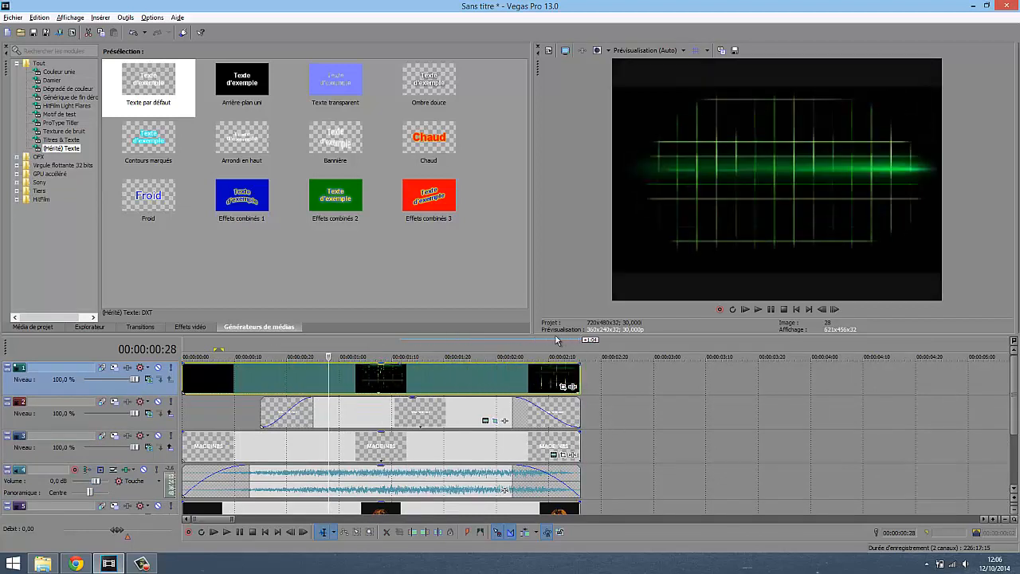
pyautogui.click(744, 310)
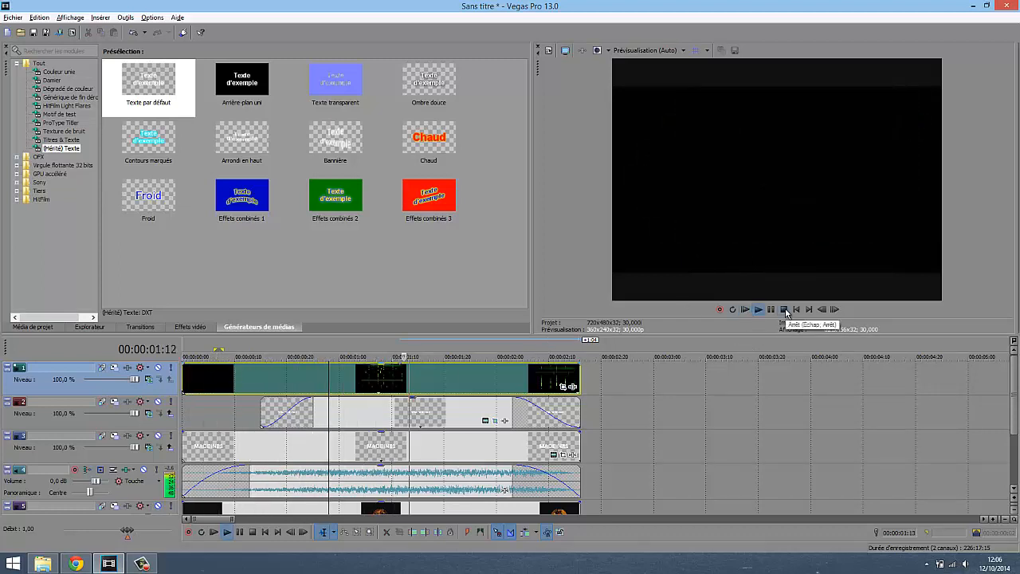
pyautogui.click(785, 311)
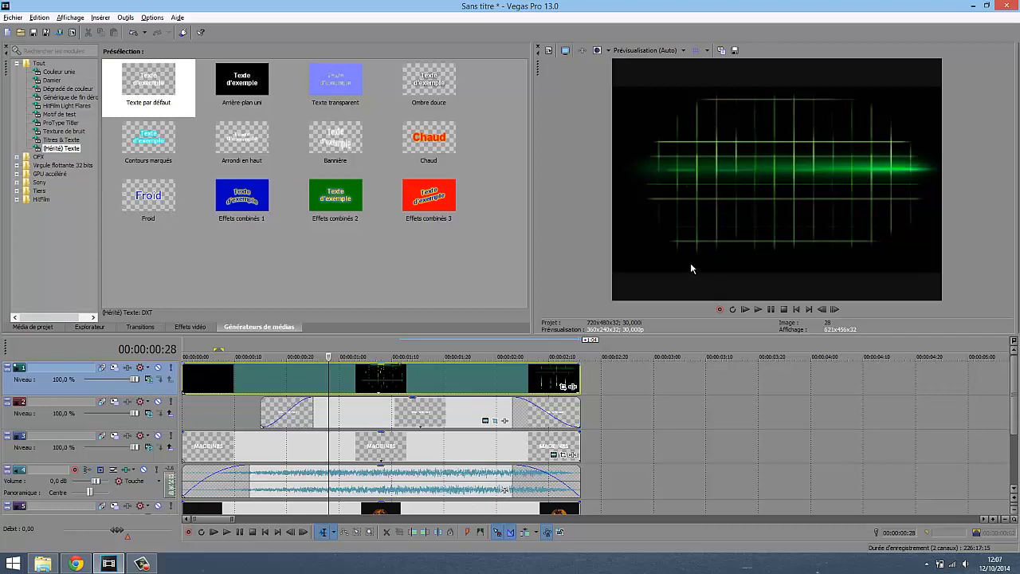
# Add the Incrustation en chrominance Sony effect to the Green Grid event
pyautogui.click(572, 388)
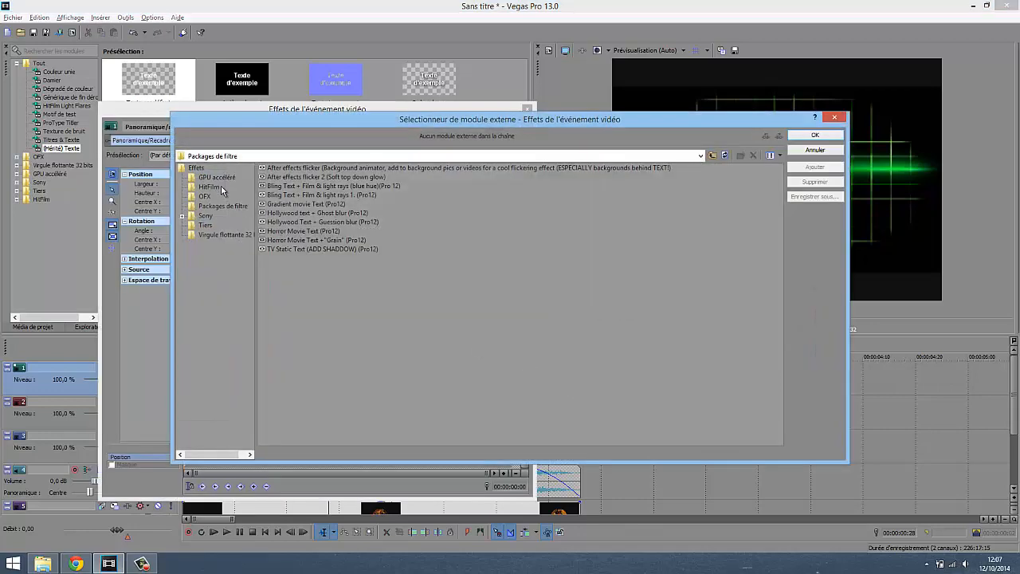
pyautogui.click(206, 216)
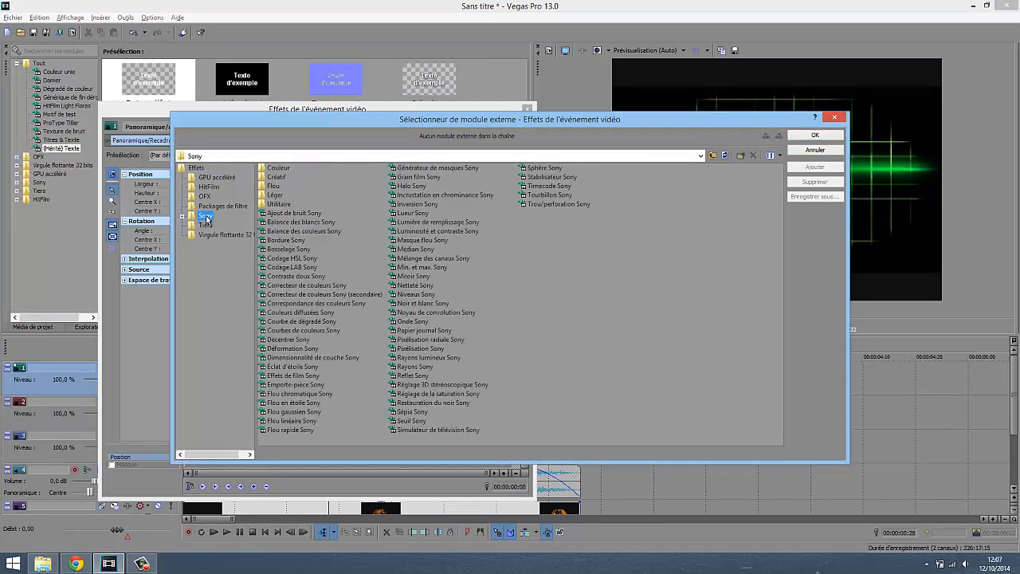
pyautogui.click(424, 195)
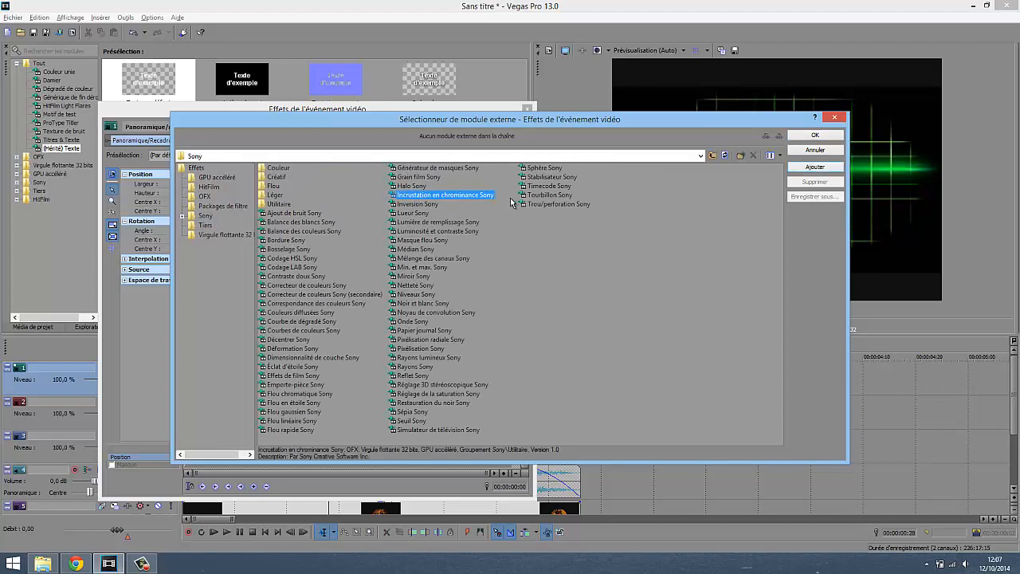
pyautogui.click(821, 136)
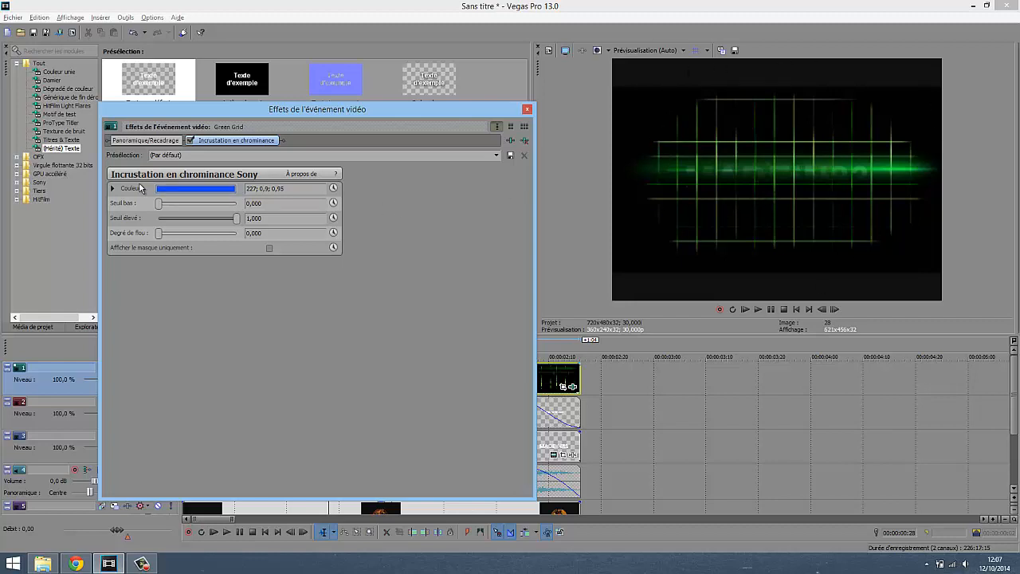
# Set the chroma key colour to black (0; 0,0; 0,0) and the low threshold (Seuil bas) to 0,320
pyautogui.click(176, 188)
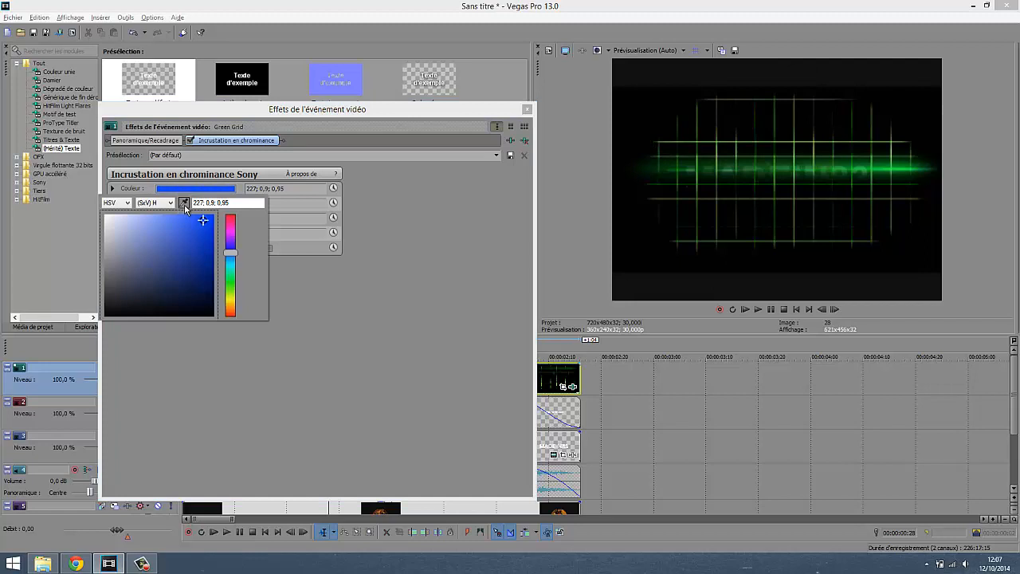
pyautogui.click(113, 311)
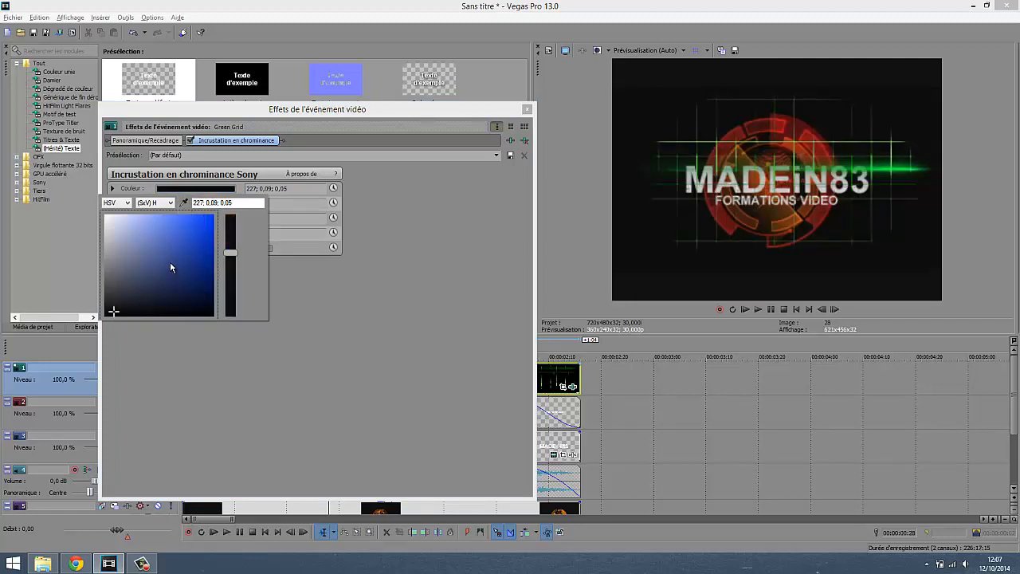
pyautogui.click(173, 220)
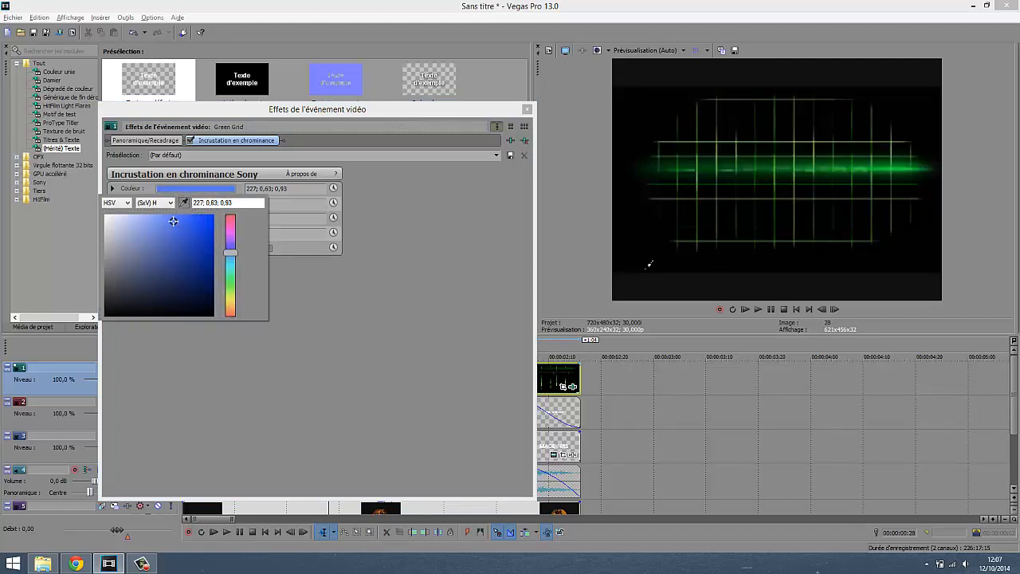
pyautogui.moveTo(173, 221); pyautogui.dragTo(104, 316)
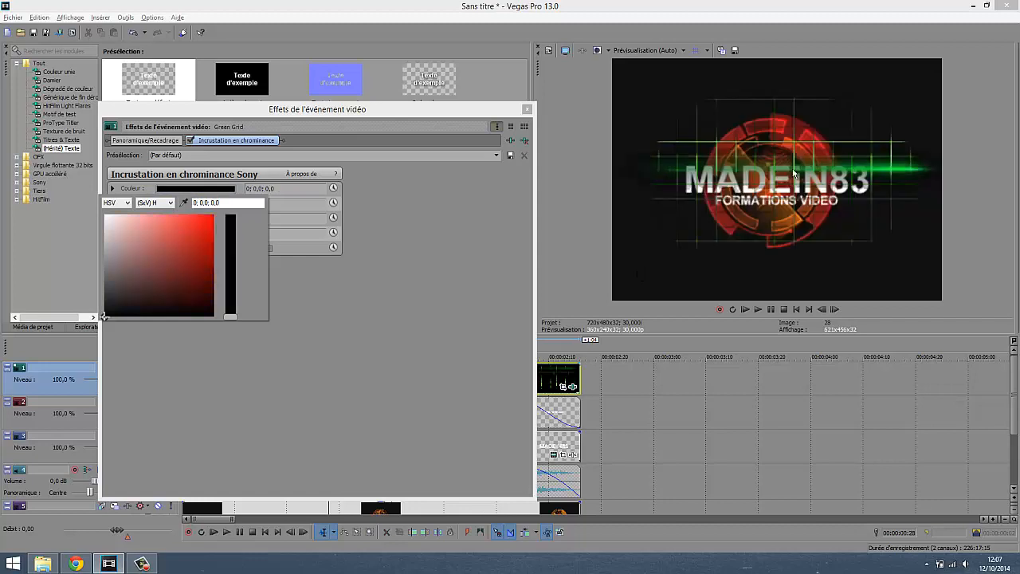
pyautogui.click(366, 319)
pyautogui.moveTo(158, 207); pyautogui.dragTo(184, 207)
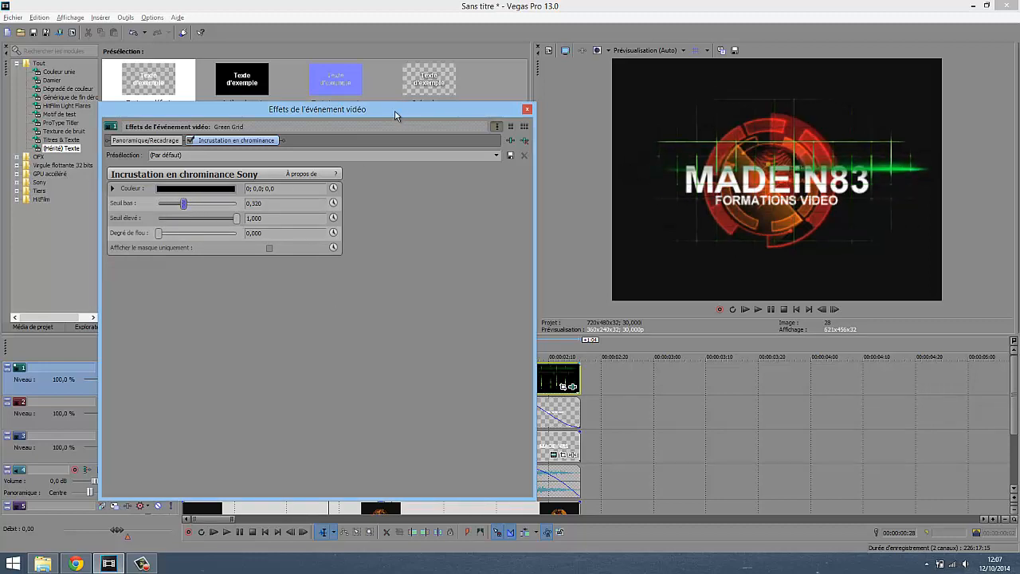
# Move the effects window off the timeline and check the keyed grid over the titles at several frames
pyautogui.moveTo(395, 116); pyautogui.dragTo(359, 68)
pyautogui.click(385, 490)
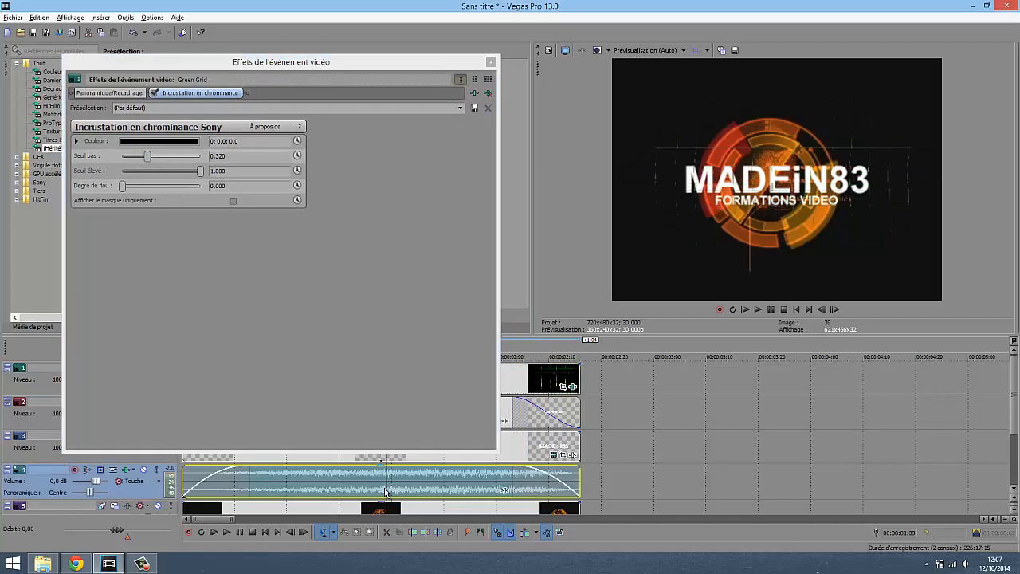
pyautogui.click(343, 492)
pyautogui.click(309, 496)
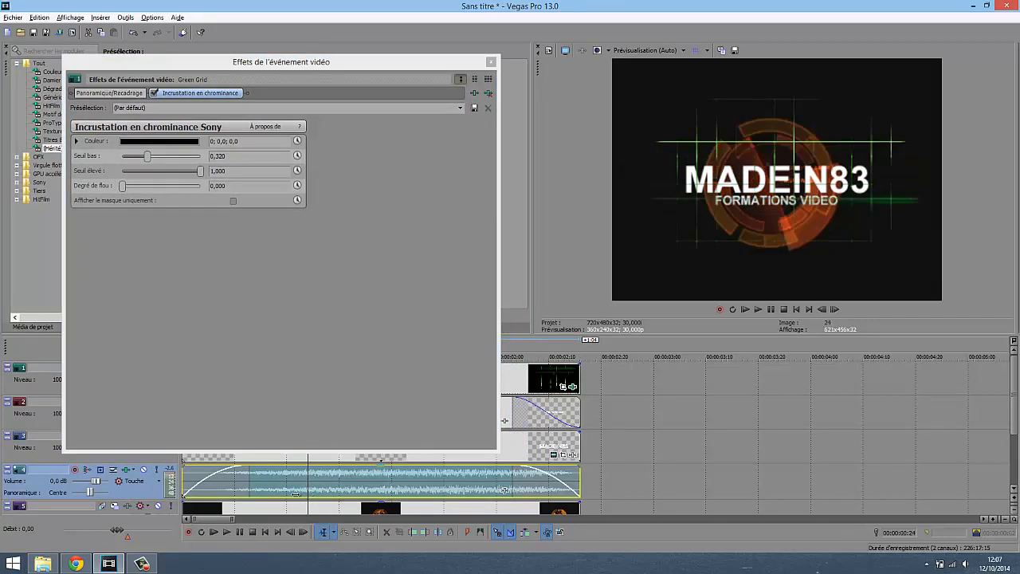
pyautogui.moveTo(296, 494); pyautogui.dragTo(329, 490)
# Set the key's low threshold to 0,449 and high threshold to 0,986, check the mask-only view, and close the effect settings
pyautogui.moveTo(149, 162); pyautogui.dragTo(195, 175)
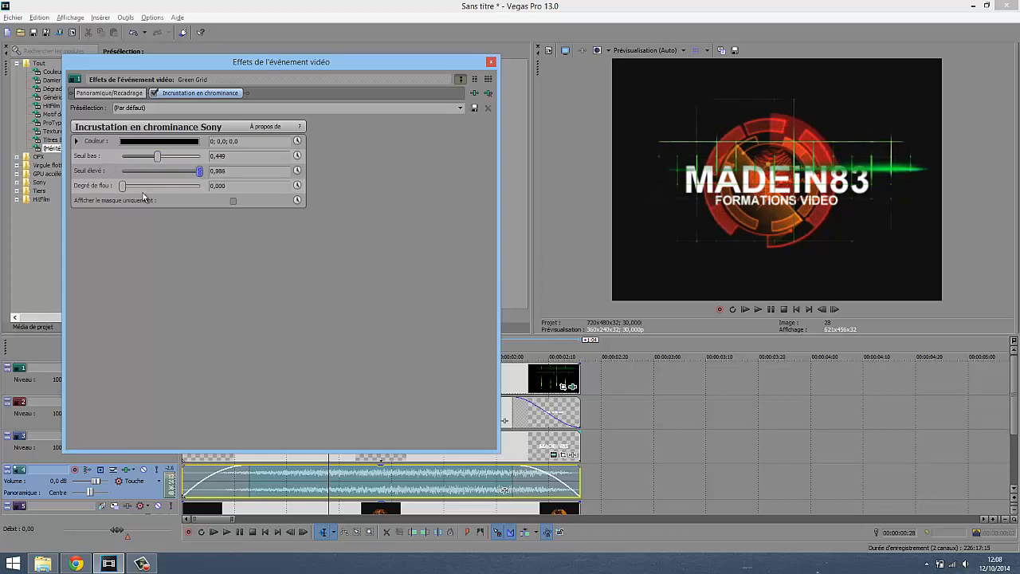
pyautogui.moveTo(134, 192); pyautogui.dragTo(118, 191)
pyautogui.click(233, 202)
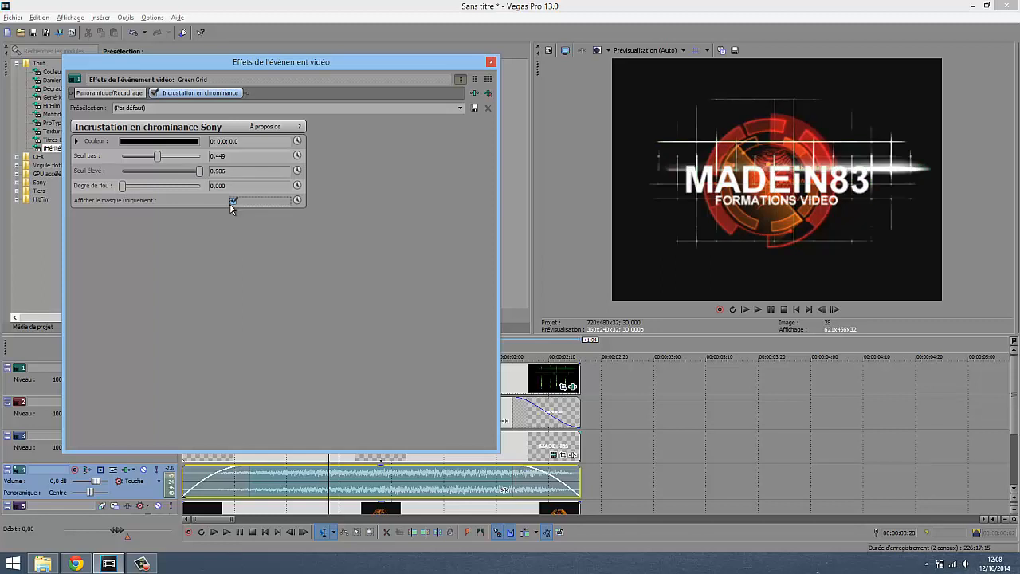
pyautogui.click(232, 203)
pyautogui.click(491, 62)
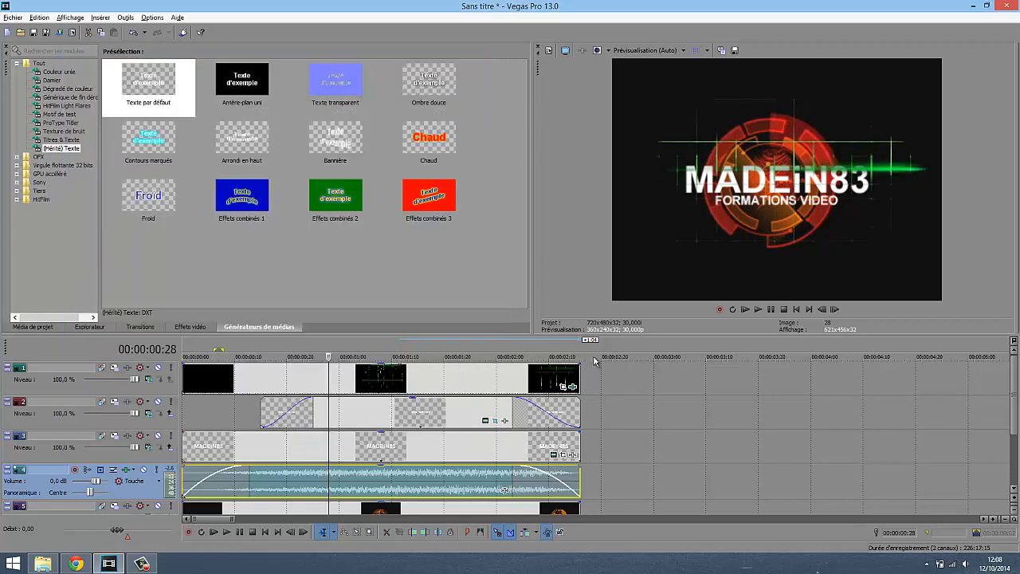
# Play back the intro with the keyed green grid and scrub through its middle section
pyautogui.click(745, 312)
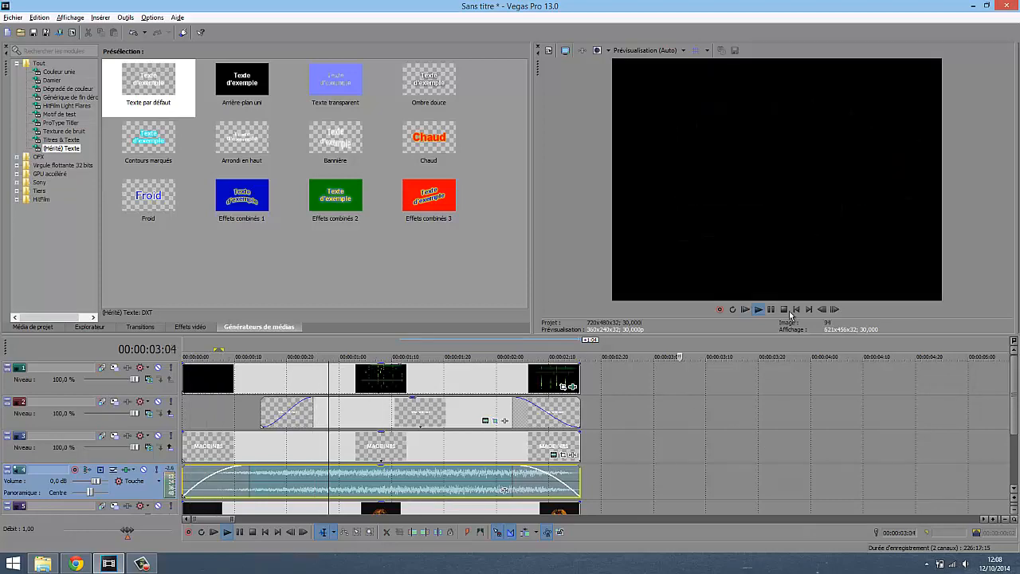
pyautogui.click(420, 423)
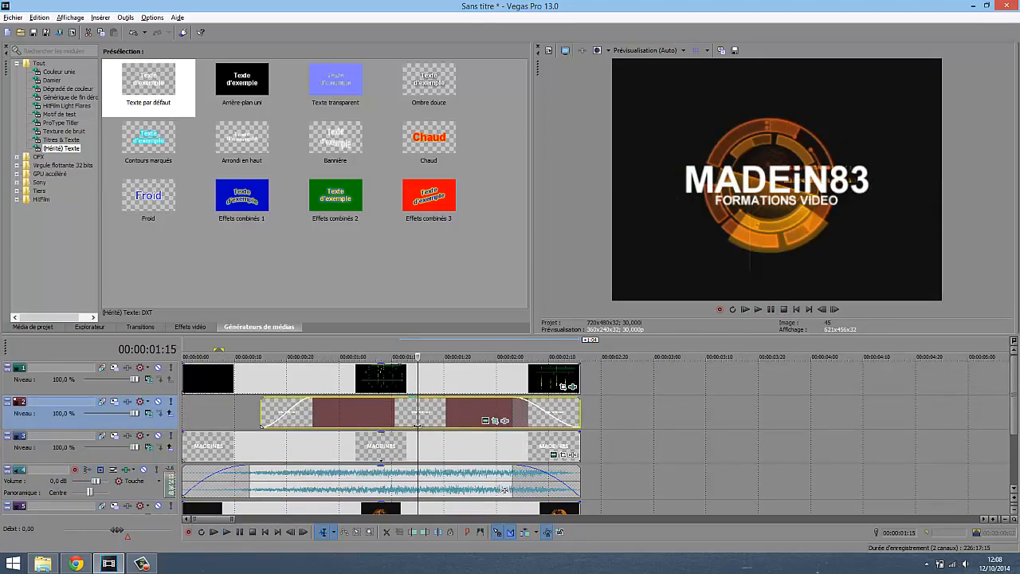
pyautogui.moveTo(418, 358); pyautogui.dragTo(360, 358)
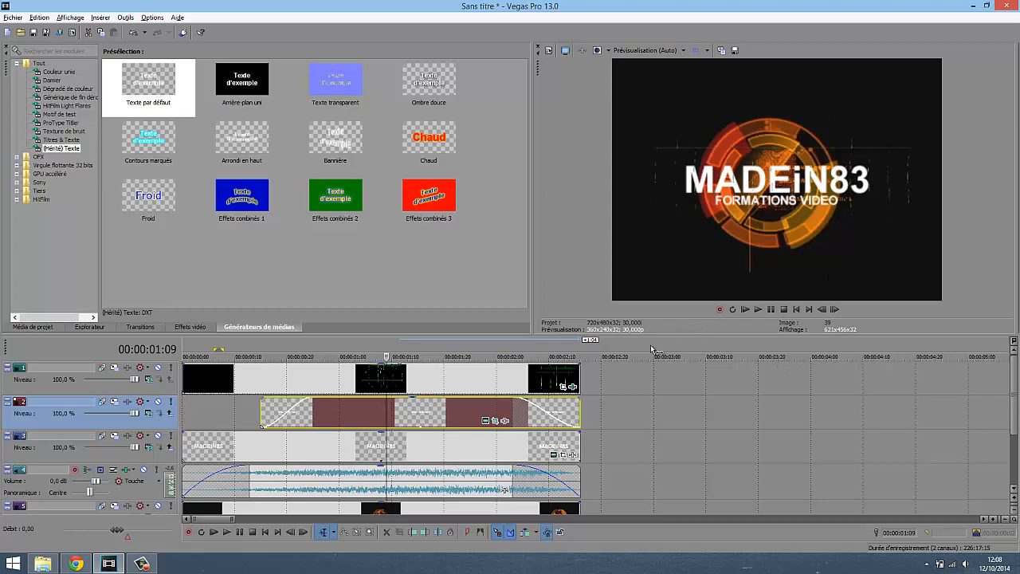
# Shift the Green Grid event later by 20 frames, trim its end to match the titles, and trim its start to about 00:00:01:03
pyautogui.click(579, 381)
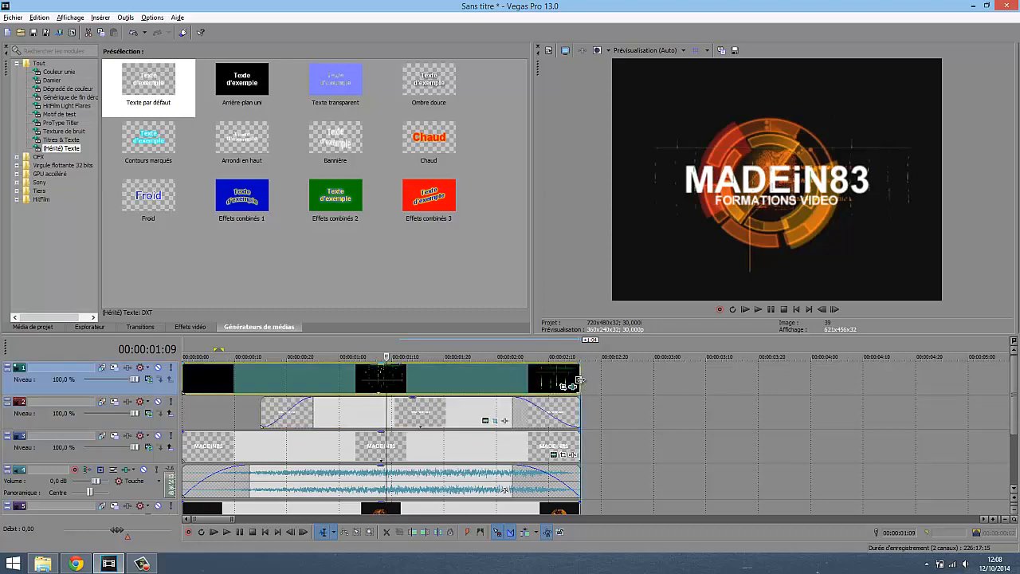
pyautogui.moveTo(249, 371); pyautogui.dragTo(352, 373)
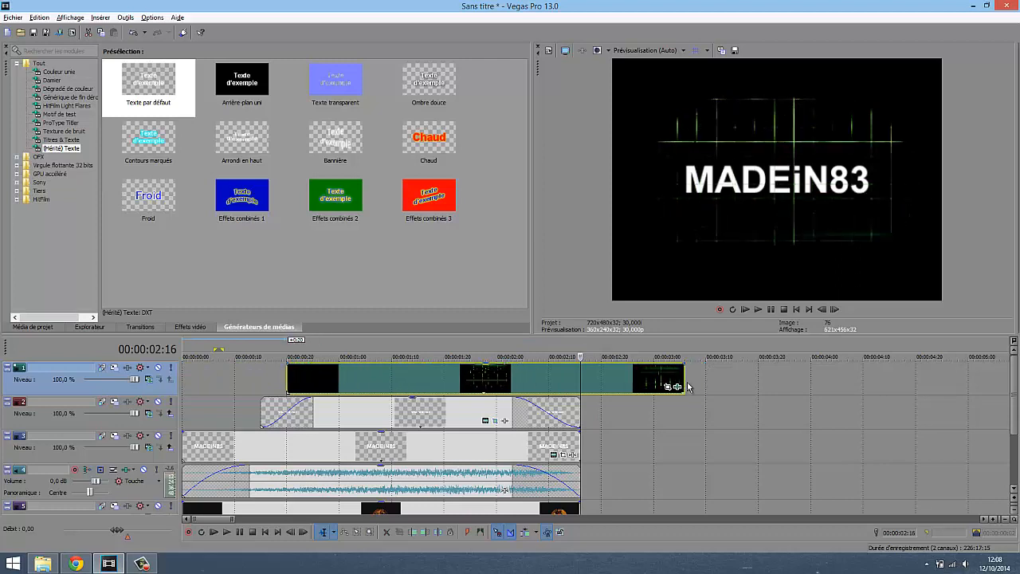
pyautogui.moveTo(676, 386); pyautogui.dragTo(580, 386)
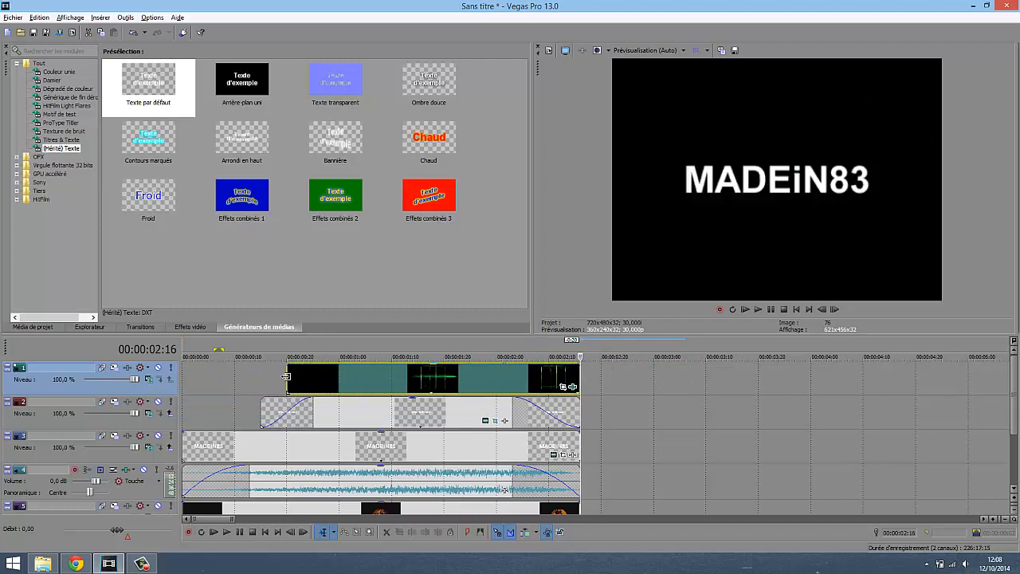
pyautogui.moveTo(288, 378); pyautogui.dragTo(355, 381)
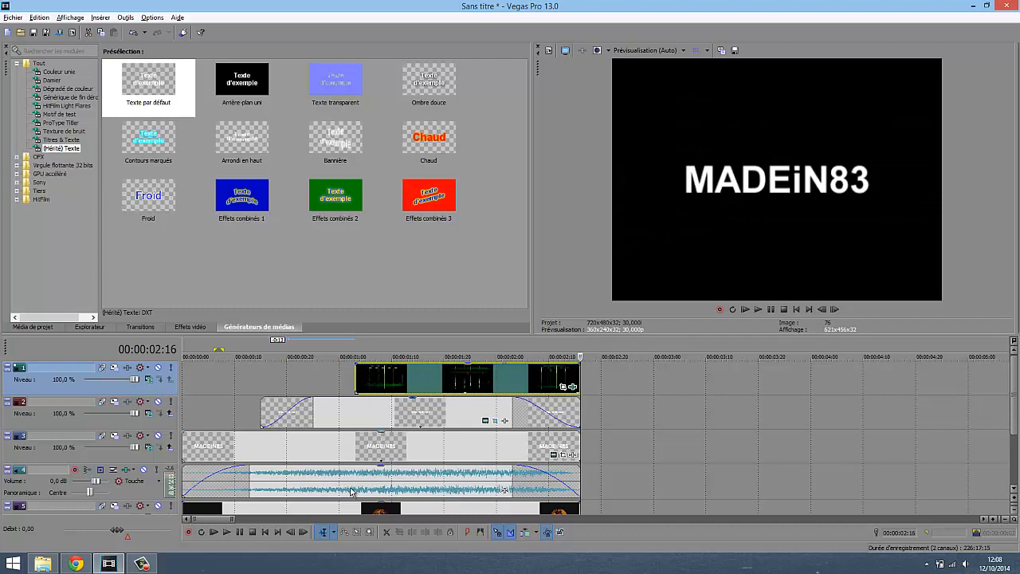
# Trim the fingerprint event's end to 00:00:01:03 and move it onto the top track, directly before the Green Grid event
pyautogui.click(351, 512)
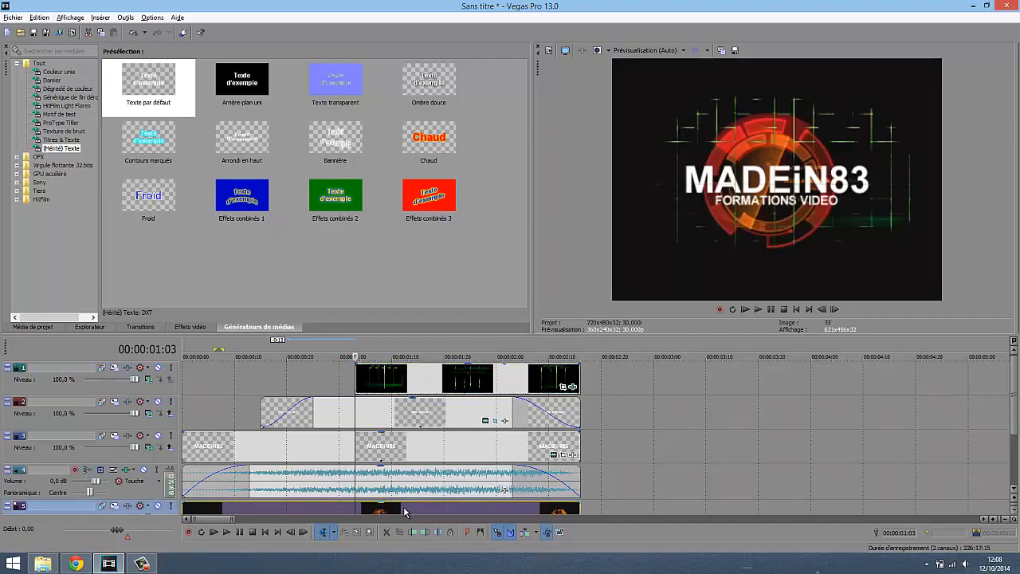
pyautogui.moveTo(404, 508); pyautogui.dragTo(193, 378)
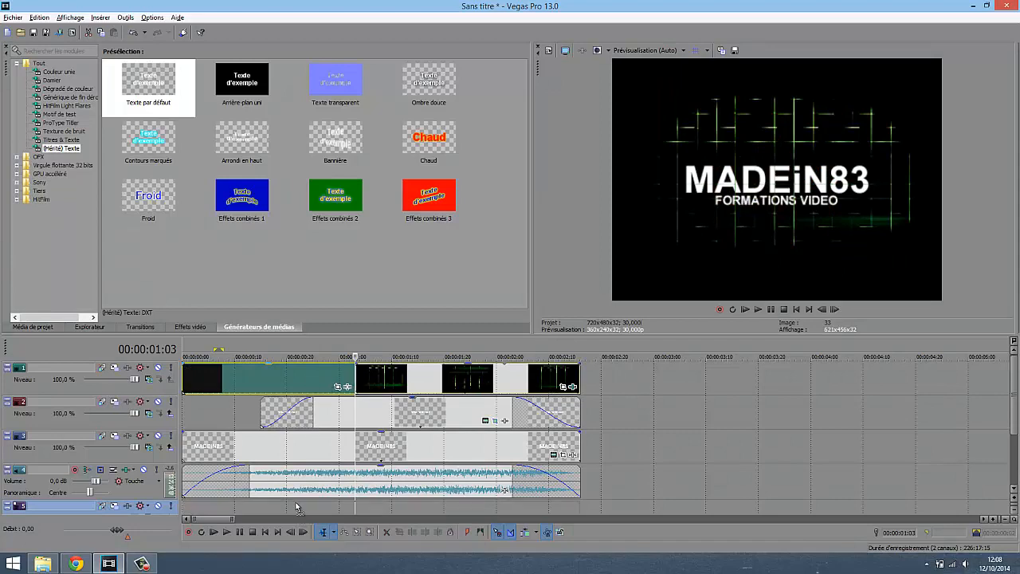
pyautogui.hotkey('ctrl', 'z')
pyautogui.scroll(-4, 431, 468)
pyautogui.scroll(2, 538, 483)
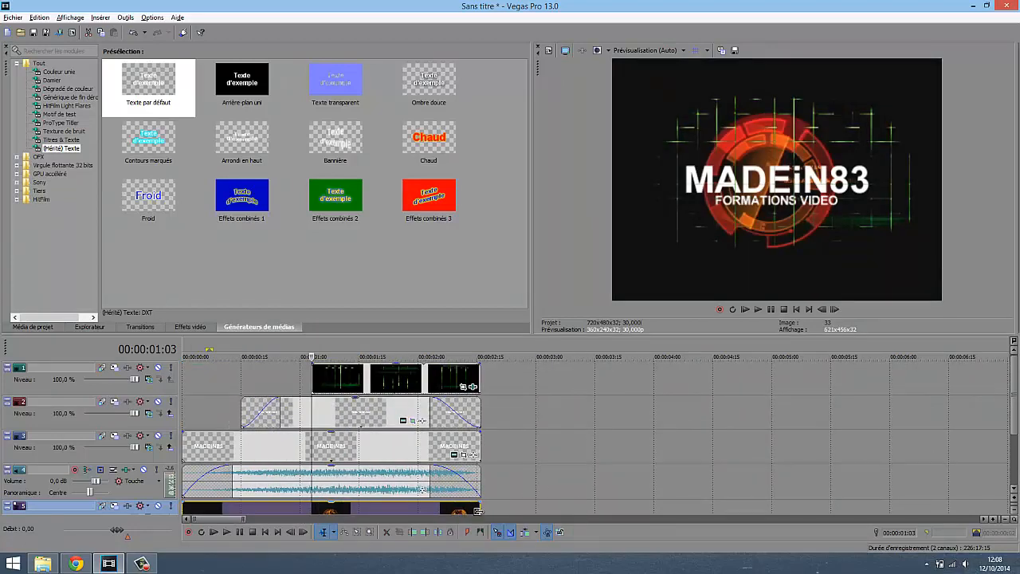
pyautogui.moveTo(478, 510); pyautogui.dragTo(287, 374)
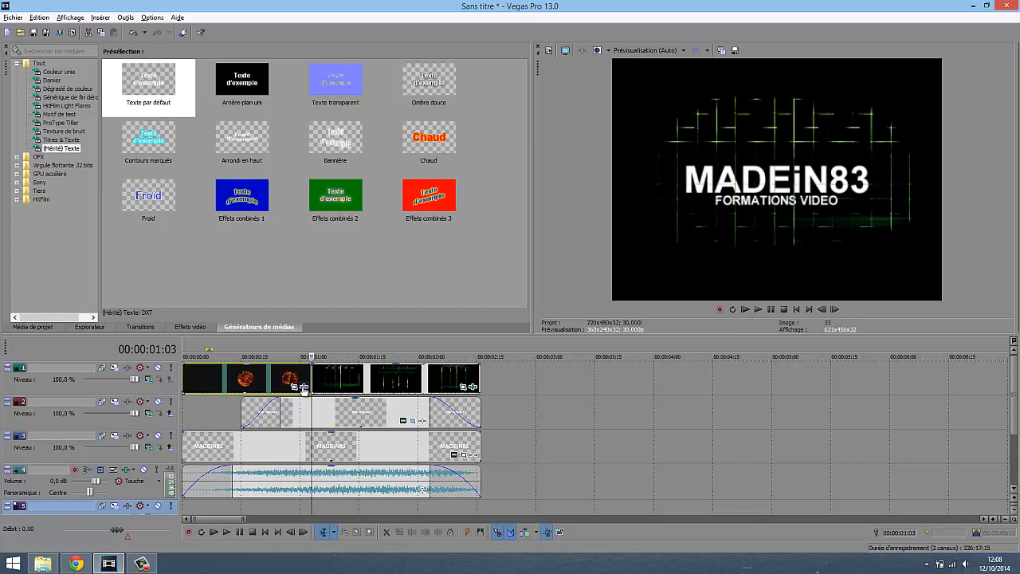
# Add the Sony chroma key effect to the fingerprint event, sample the preview's black background as its key colour, and close the effects window
pyautogui.click(303, 387)
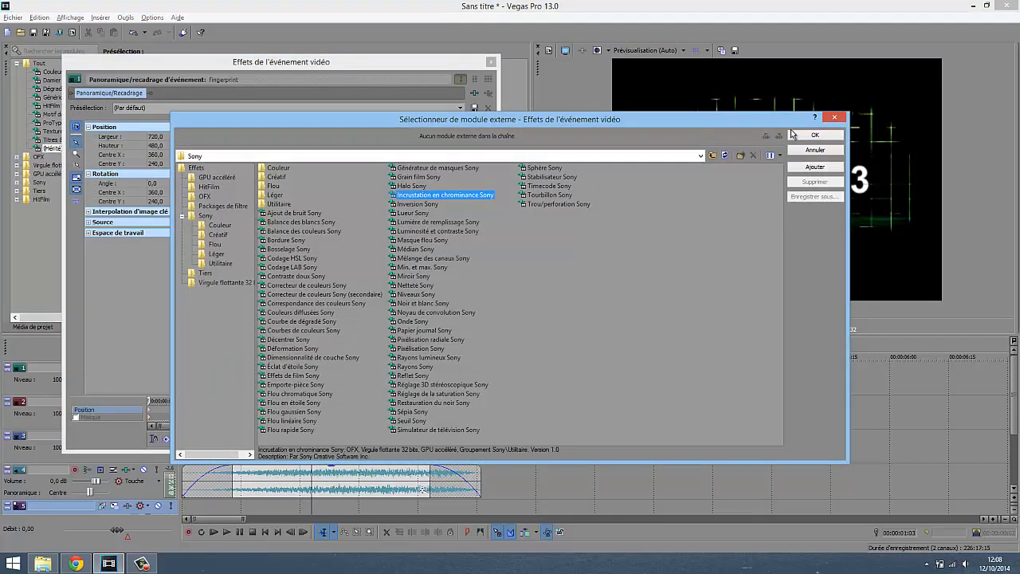
pyautogui.click(807, 138)
pyautogui.click(159, 141)
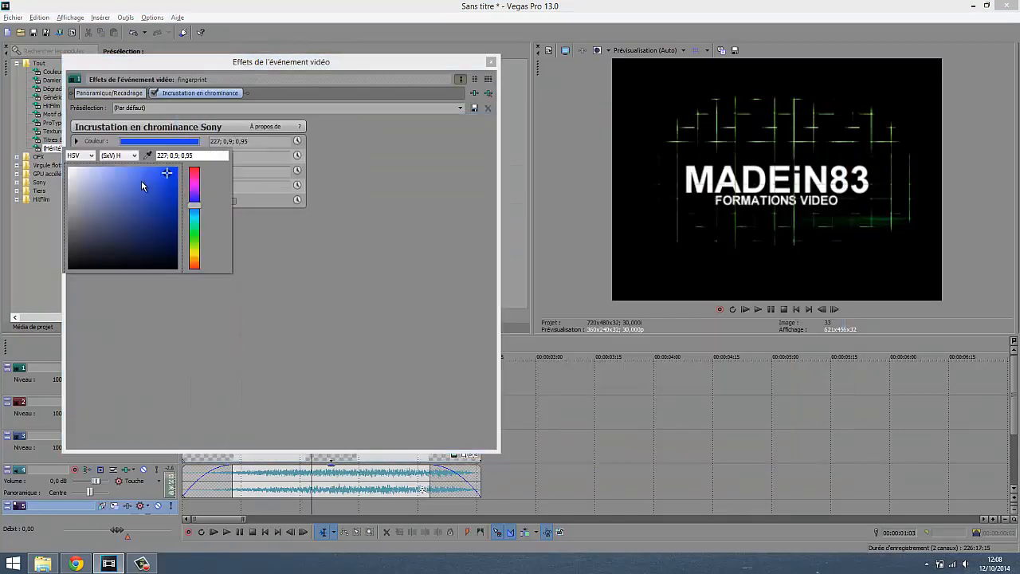
pyautogui.click(148, 156)
pyautogui.click(637, 250)
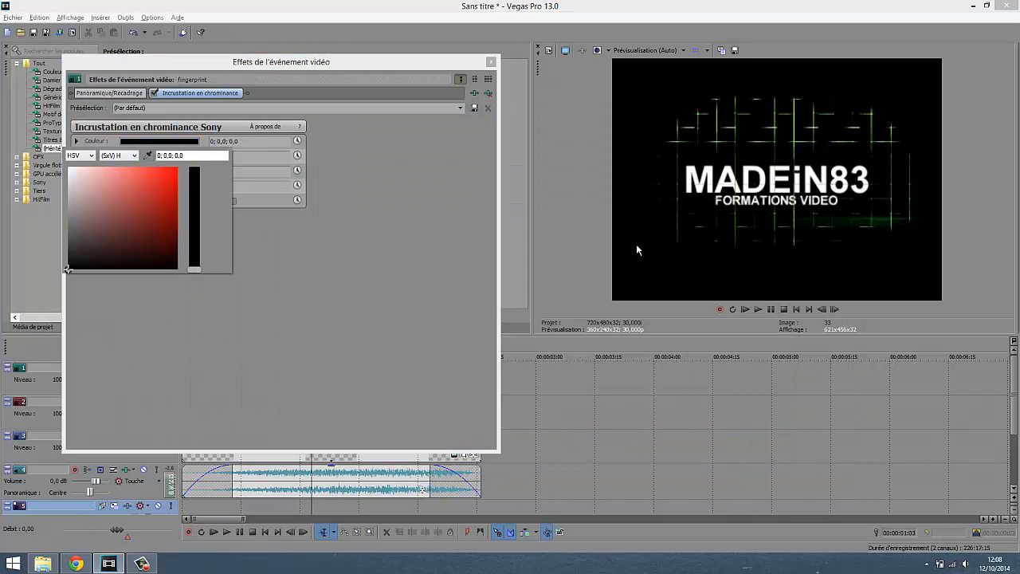
pyautogui.click(492, 64)
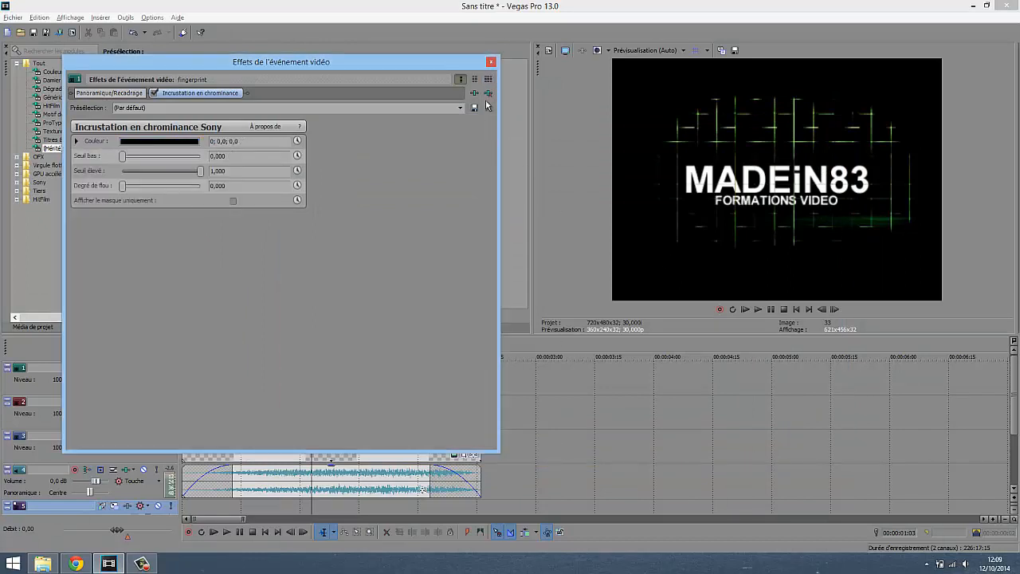
pyautogui.click(491, 64)
# Move the audio event well past the end of the titles and play the intro from the start
pyautogui.click(232, 402)
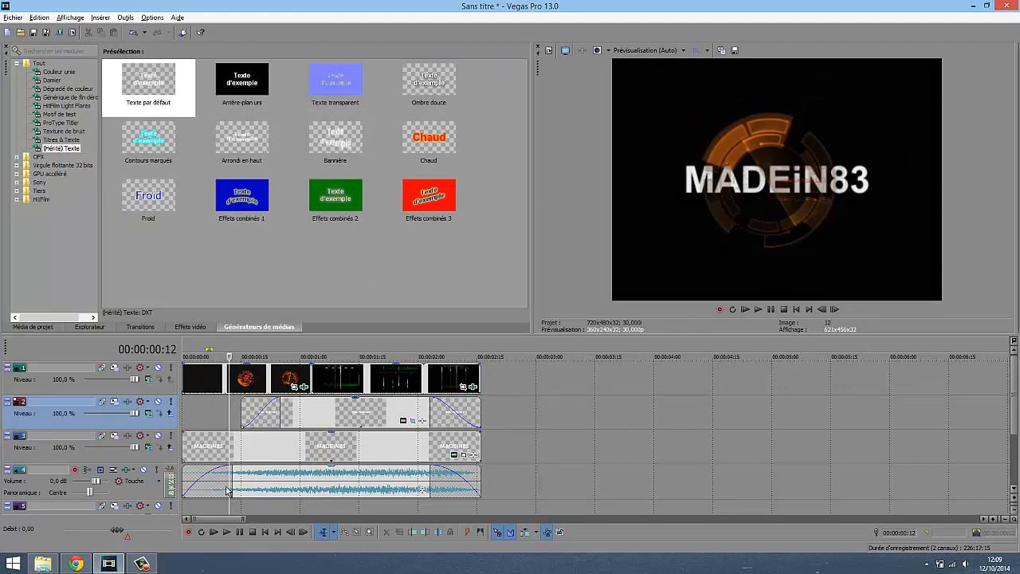
pyautogui.moveTo(344, 488); pyautogui.dragTo(872, 489)
pyautogui.click(746, 311)
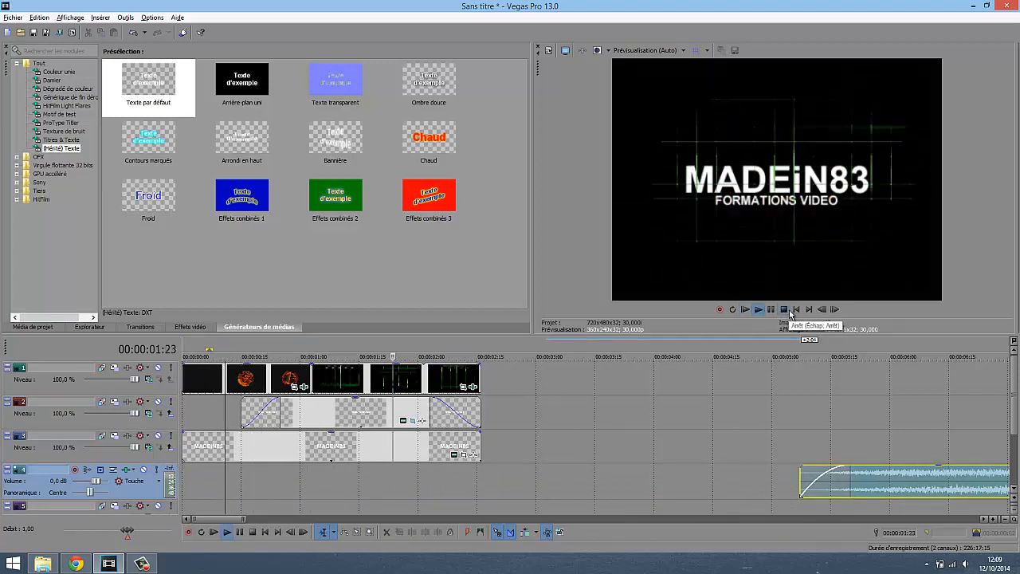
pyautogui.click(785, 309)
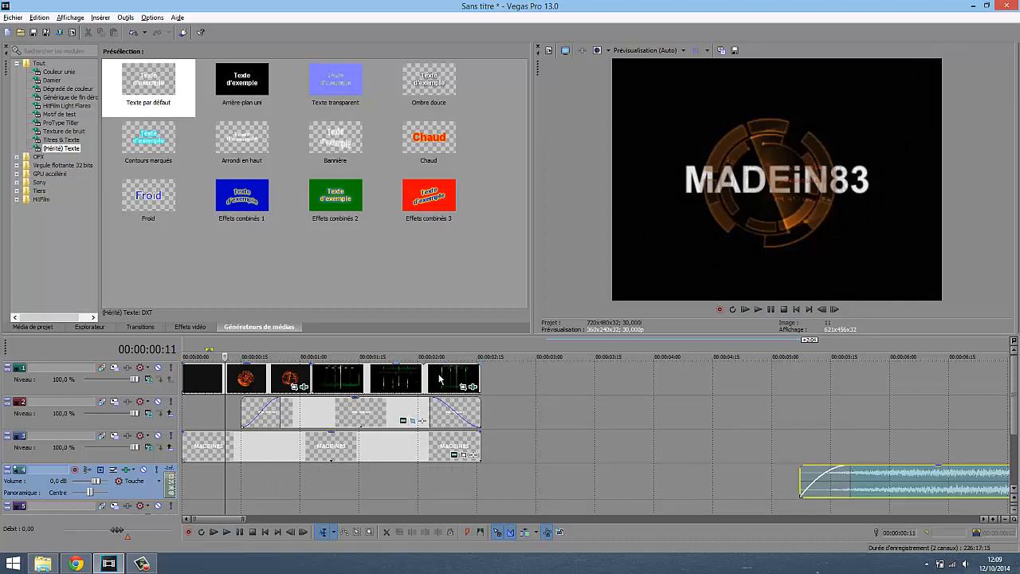
# Shift the Green Grid event slightly earlier to crossfade with the fingerprint event, extend its end to match the titles, and play the intro
pyautogui.moveTo(343, 386); pyautogui.dragTo(322, 377)
pyautogui.click(371, 381)
pyautogui.moveTo(413, 381); pyautogui.dragTo(379, 386)
pyautogui.scroll(2, 380, 386)
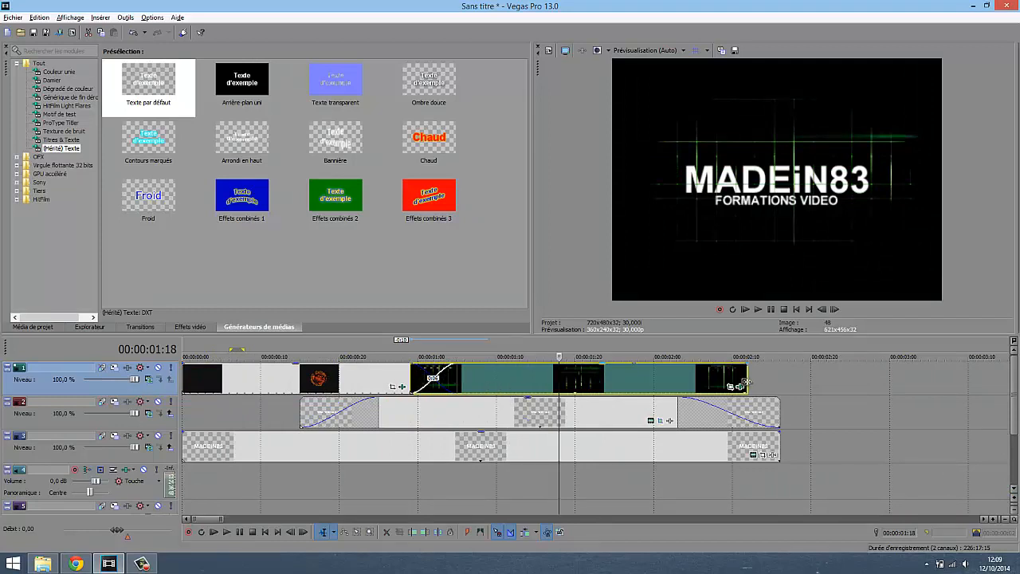
pyautogui.moveTo(751, 382); pyautogui.dragTo(779, 383)
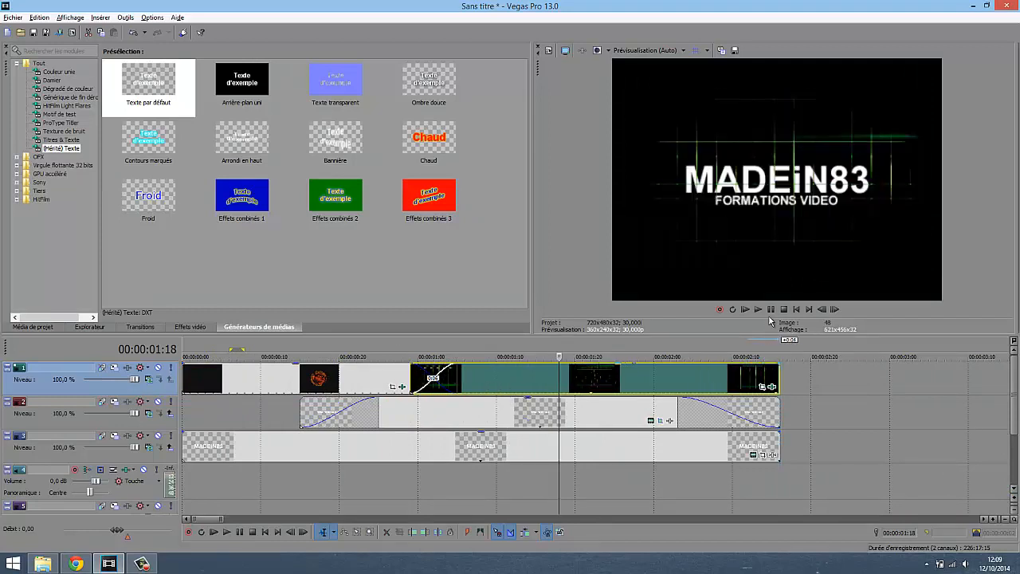
pyautogui.click(747, 311)
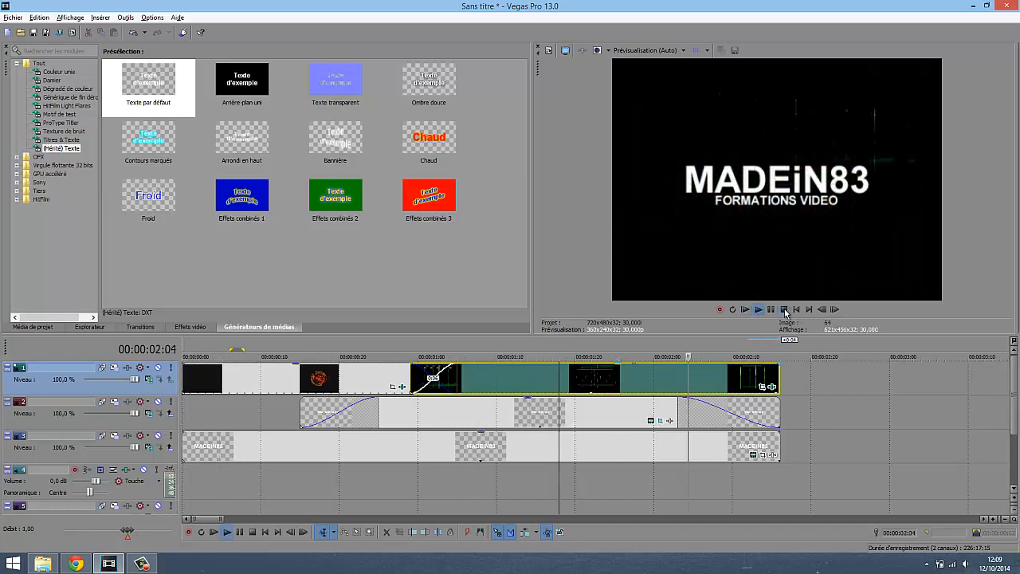
pyautogui.press('space')
# Move the Green Grid event's start to about 00:00:00:10 for a longer crossfade, extend its end to match the titles, and play the intro
pyautogui.moveTo(645, 380); pyautogui.dragTo(497, 378)
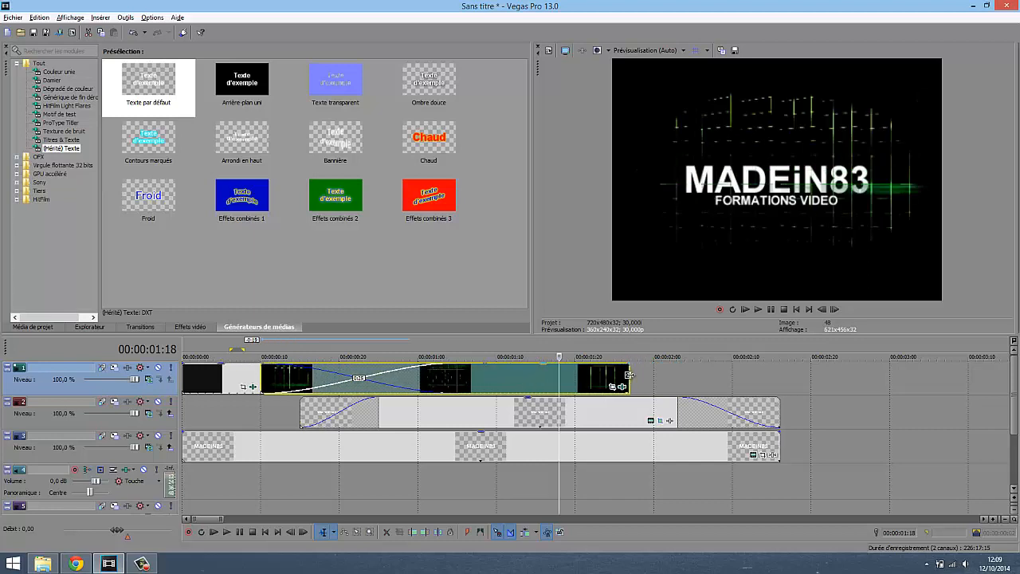
pyautogui.moveTo(629, 374); pyautogui.dragTo(780, 372)
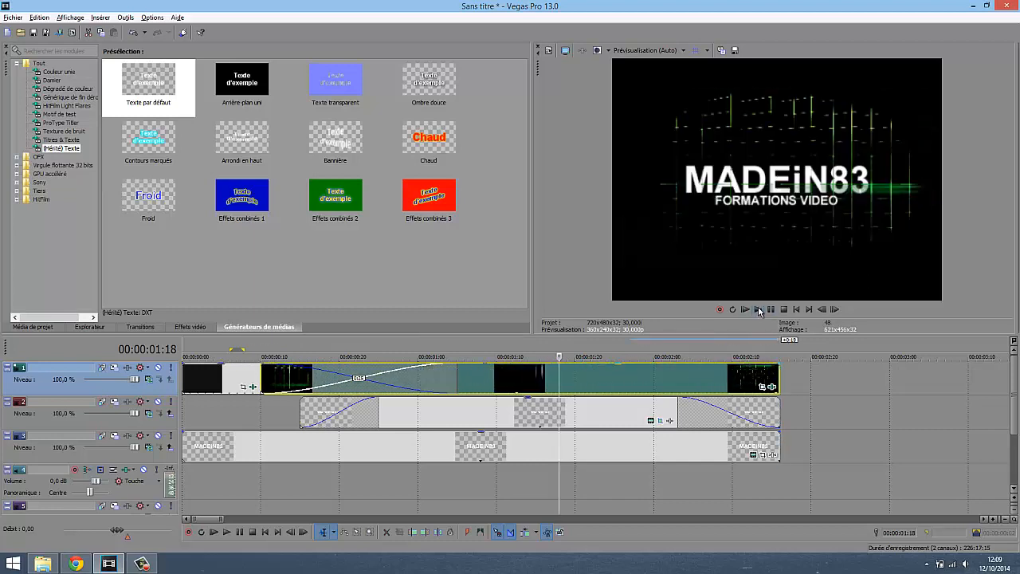
pyautogui.click(745, 309)
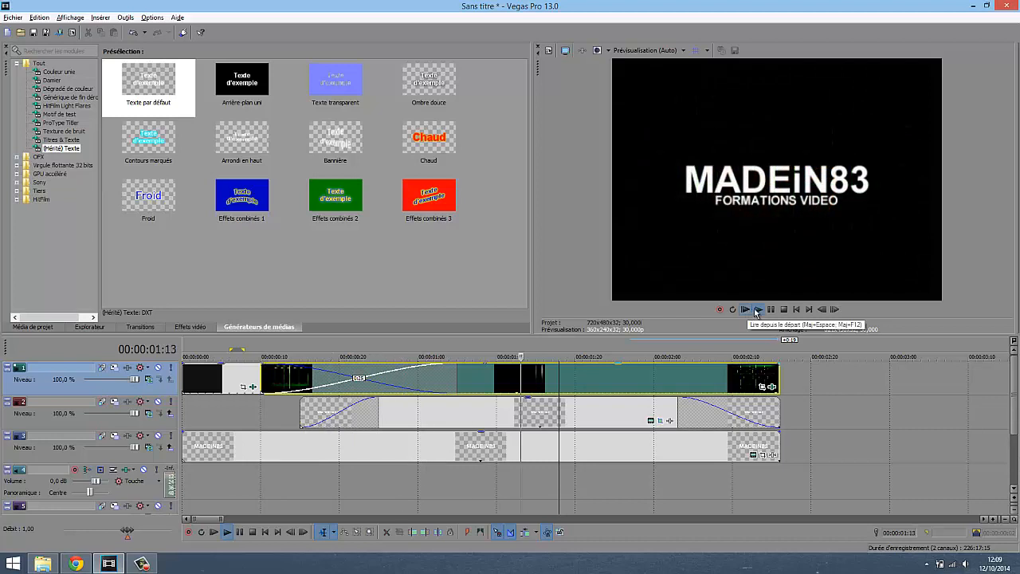